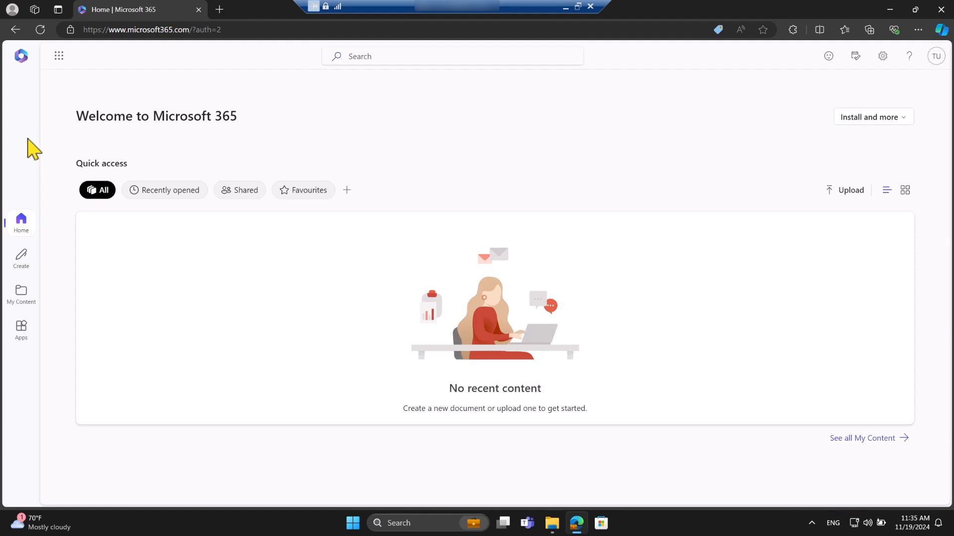
# - Open Teams on the web from the Microsoft 365 home page and dismiss its welcome and mobile app dialogs
pyautogui.click(59, 59)
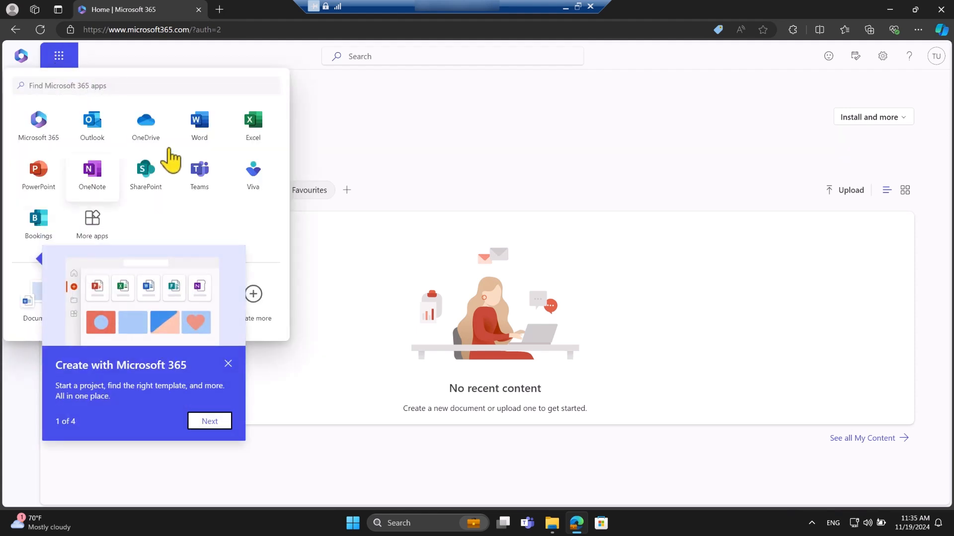
pyautogui.click(199, 175)
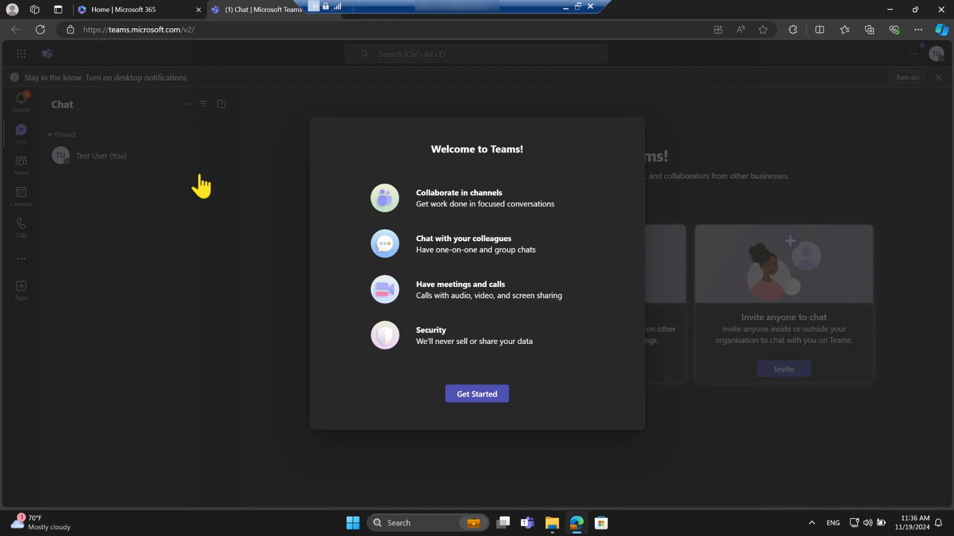
pyautogui.click(476, 394)
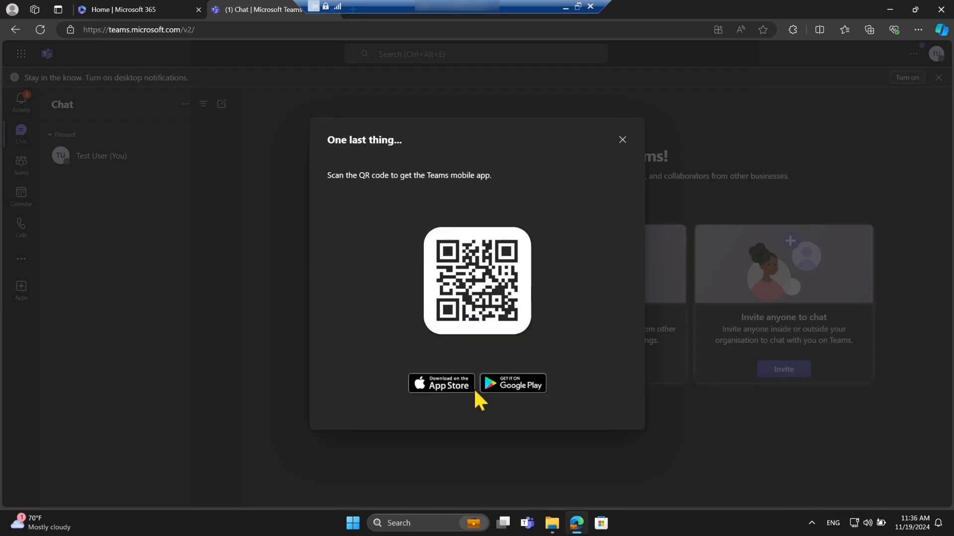
pyautogui.click(623, 139)
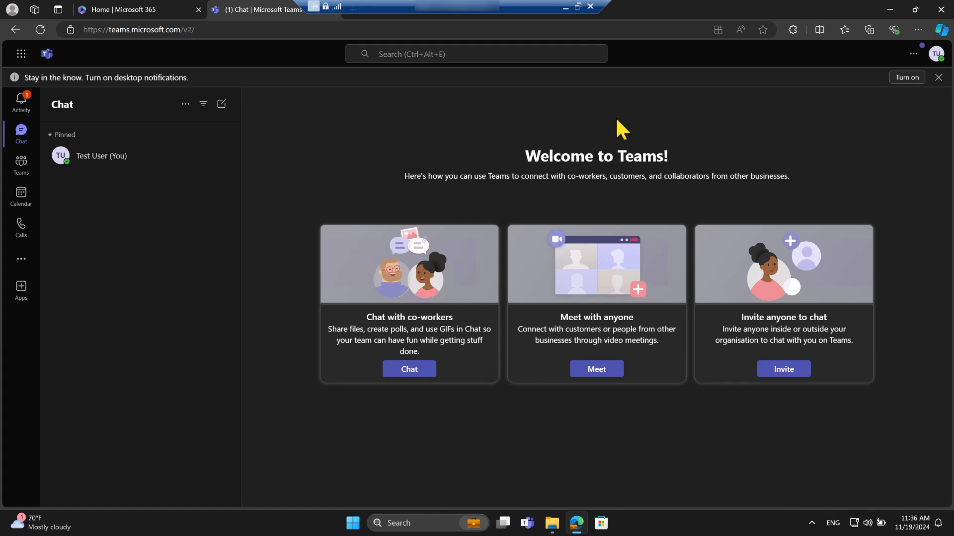
# - Download the Teams desktop app for Windows and run the MSTeamsSetup.exe installer
pyautogui.click(914, 55)
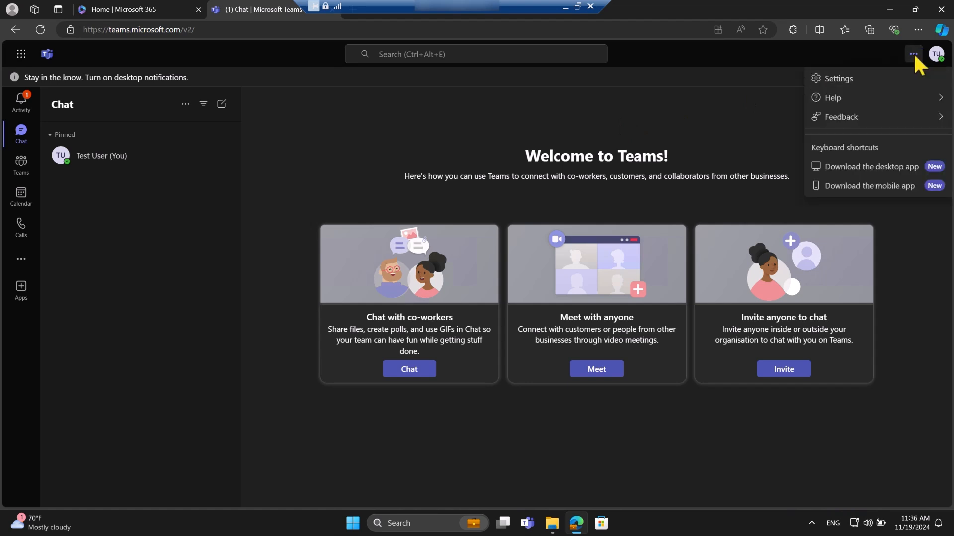
pyautogui.click(859, 172)
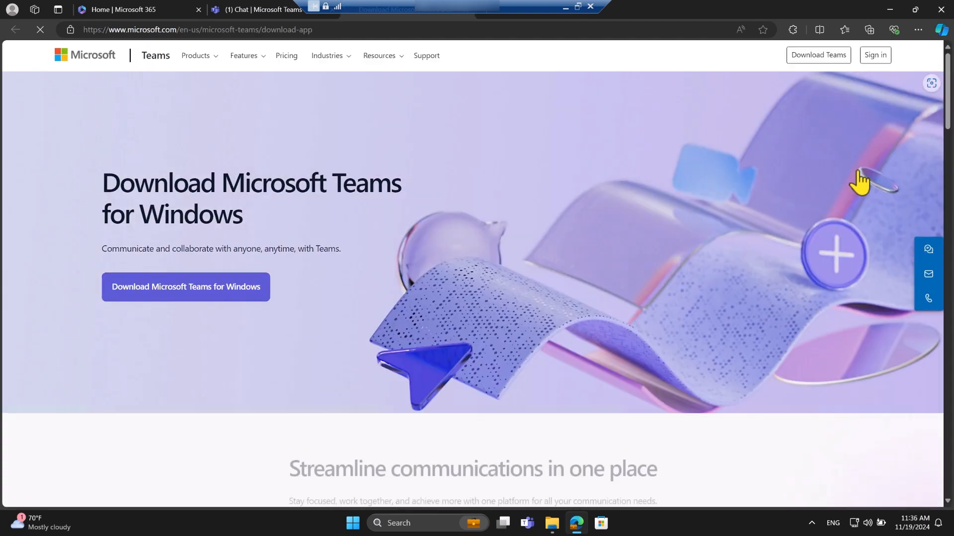
pyautogui.click(177, 288)
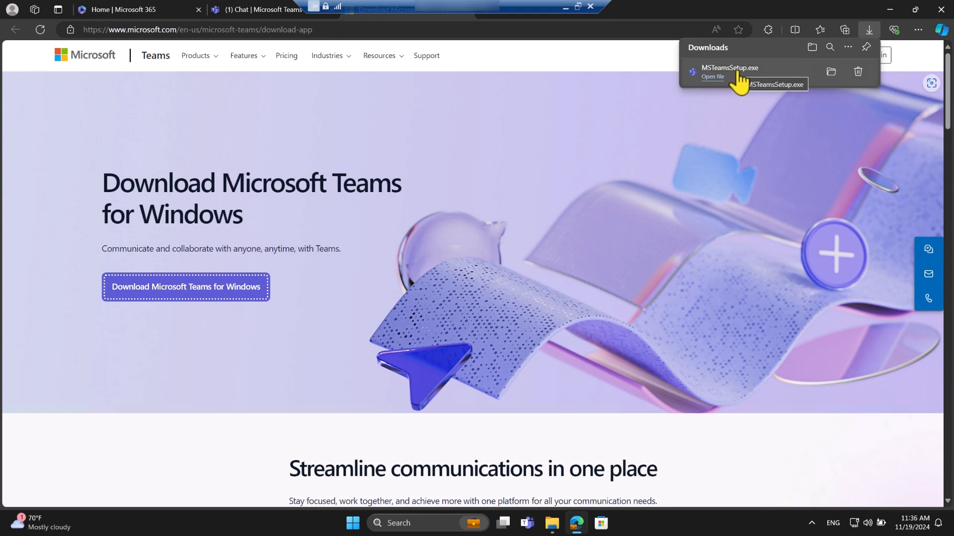
pyautogui.click(713, 77)
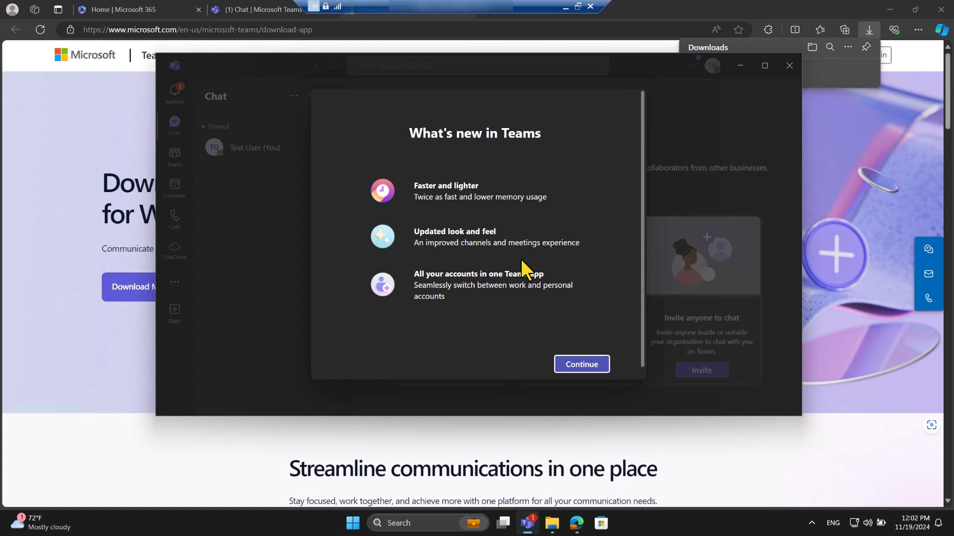
# - Dismiss the desktop app's introduction screens, keeping the matched theme, and maximize the Teams window with the browser closed
pyautogui.click(577, 363)
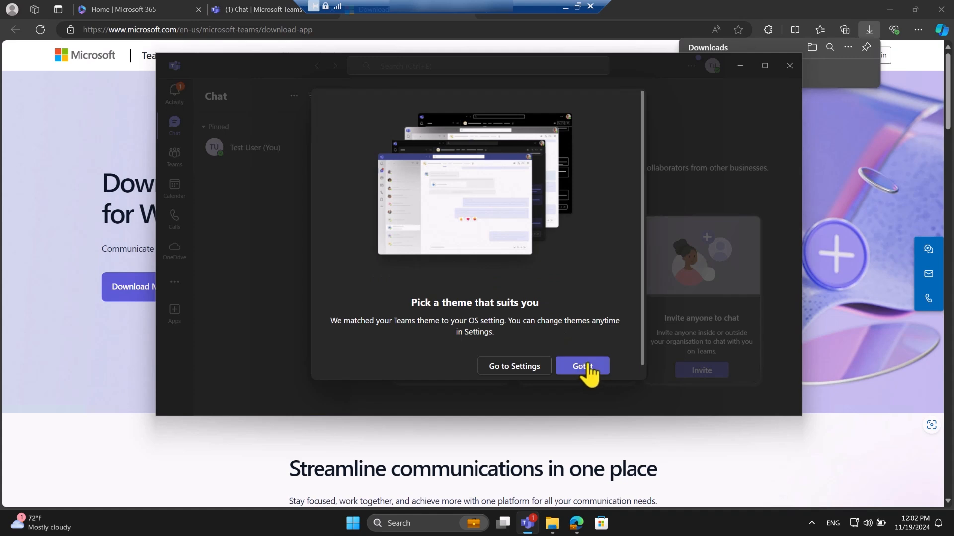
pyautogui.click(587, 367)
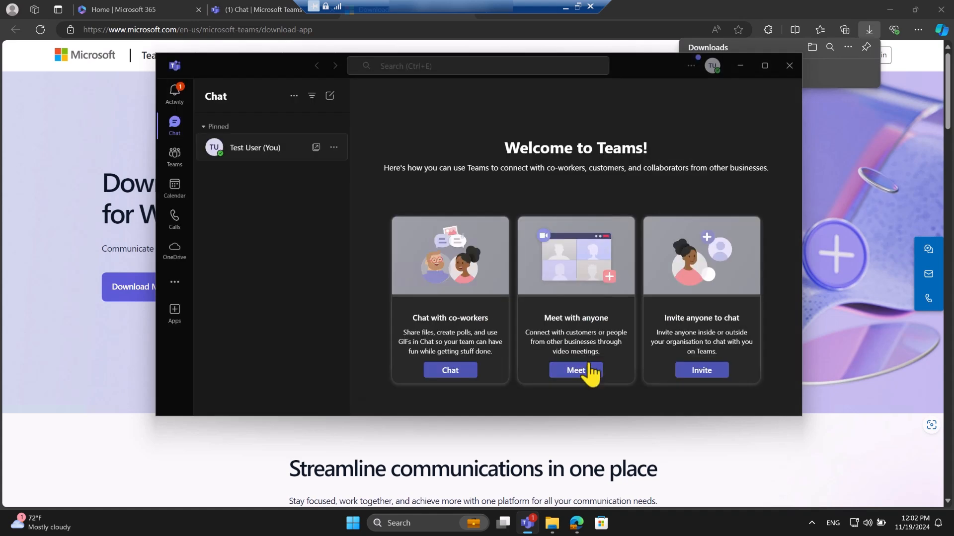
pyautogui.moveTo(640, 64); pyautogui.dragTo(630, 94)
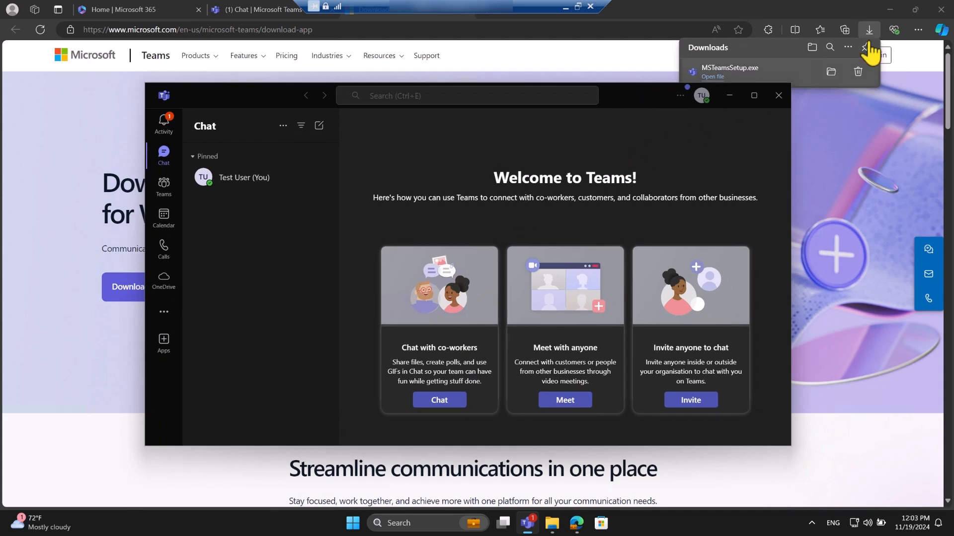
pyautogui.click(939, 10)
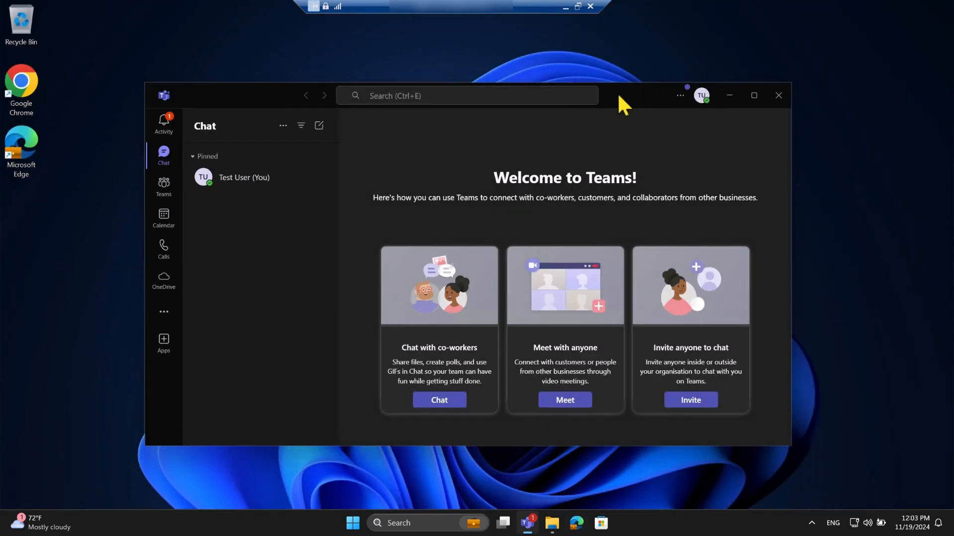
pyautogui.moveTo(752, 103)
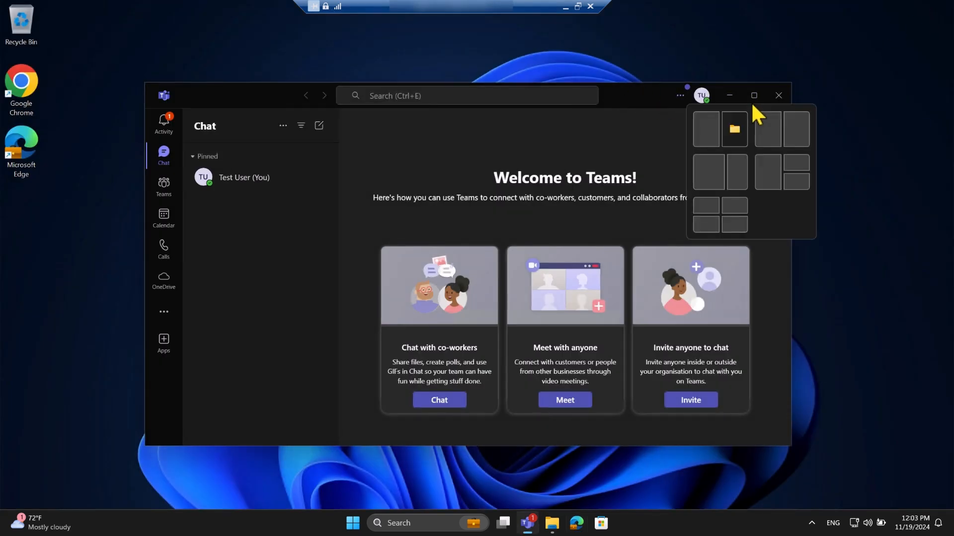
pyautogui.click(753, 95)
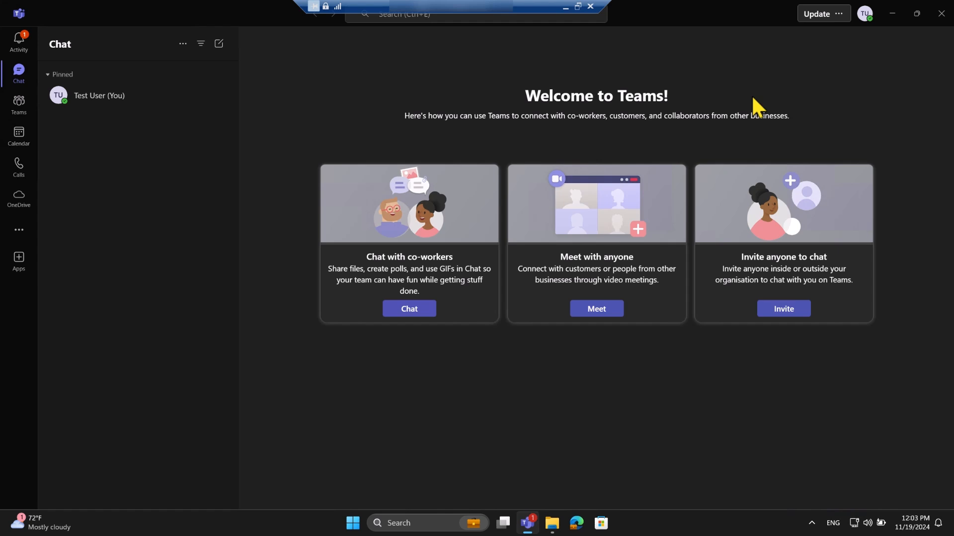
# - Look through the availability status options in the account profile
pyautogui.click(865, 15)
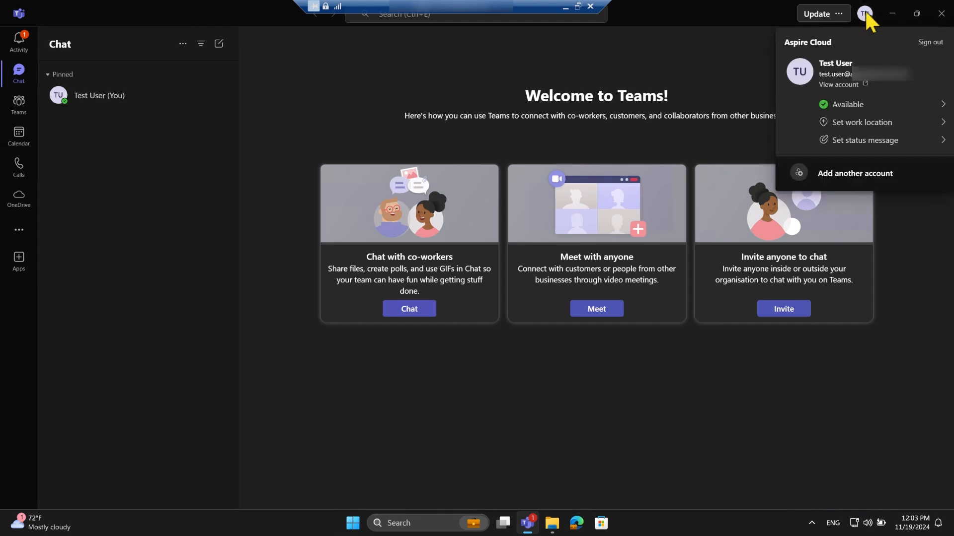
pyautogui.click(855, 110)
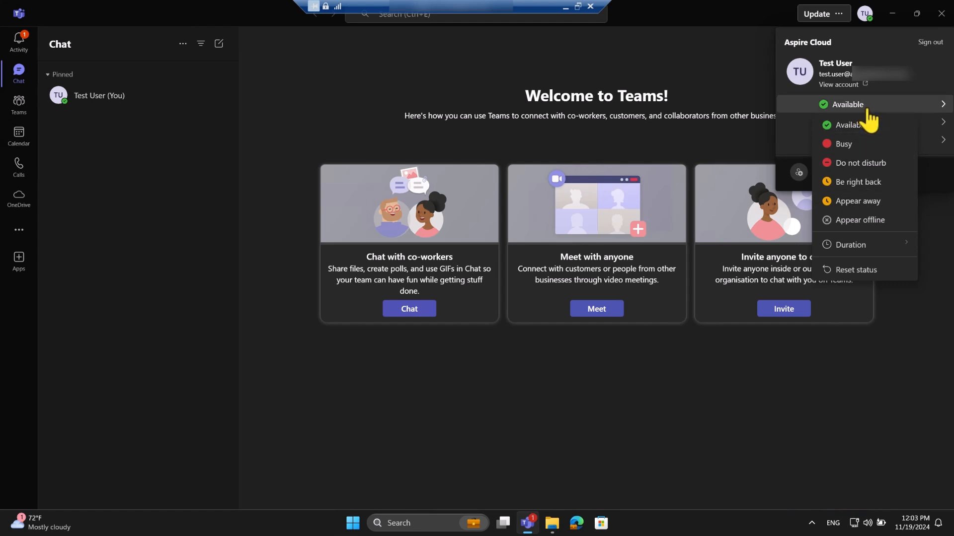
pyautogui.click(761, 57)
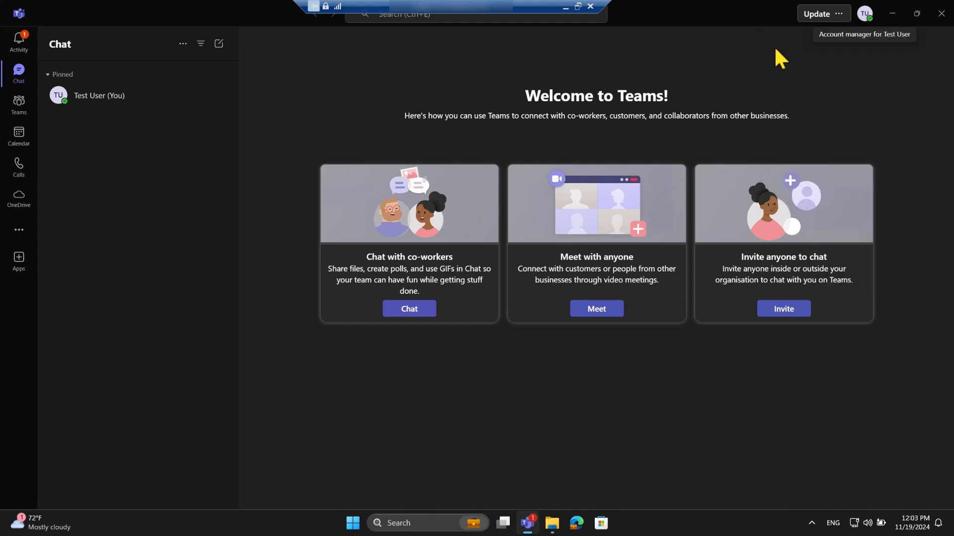
# - Update and restart Teams
pyautogui.click(839, 16)
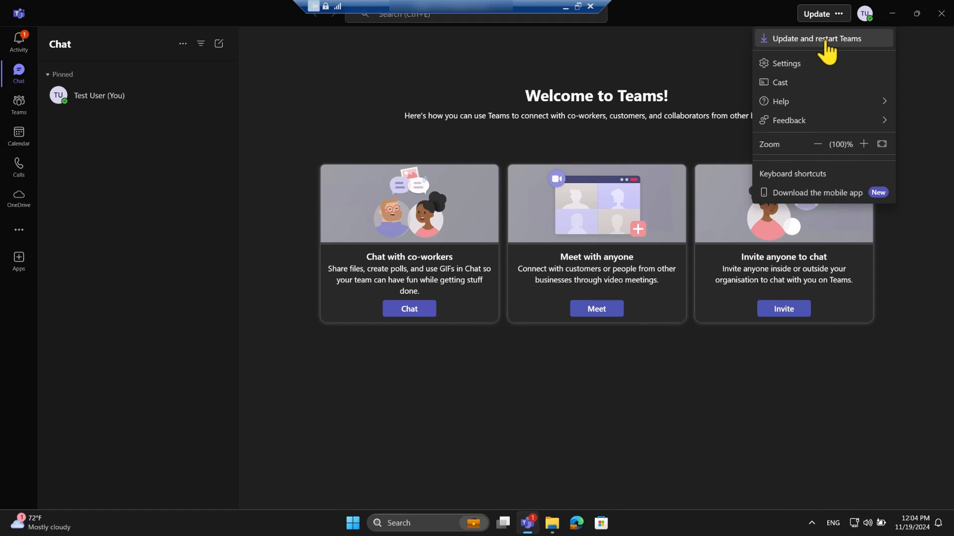
pyautogui.click(825, 40)
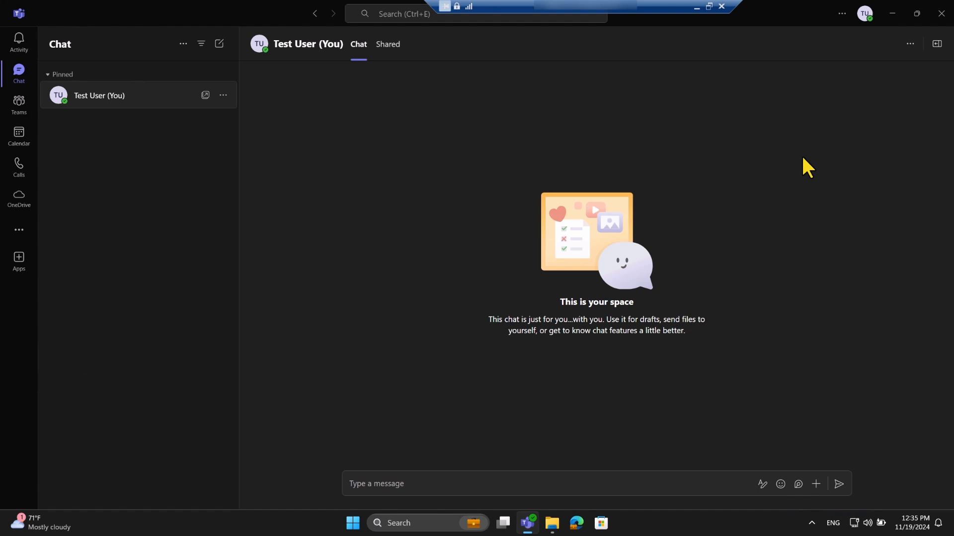
# - Examine the General settings of Teams, including the auto-start, out of office scheduling and spell check options
pyautogui.click(842, 13)
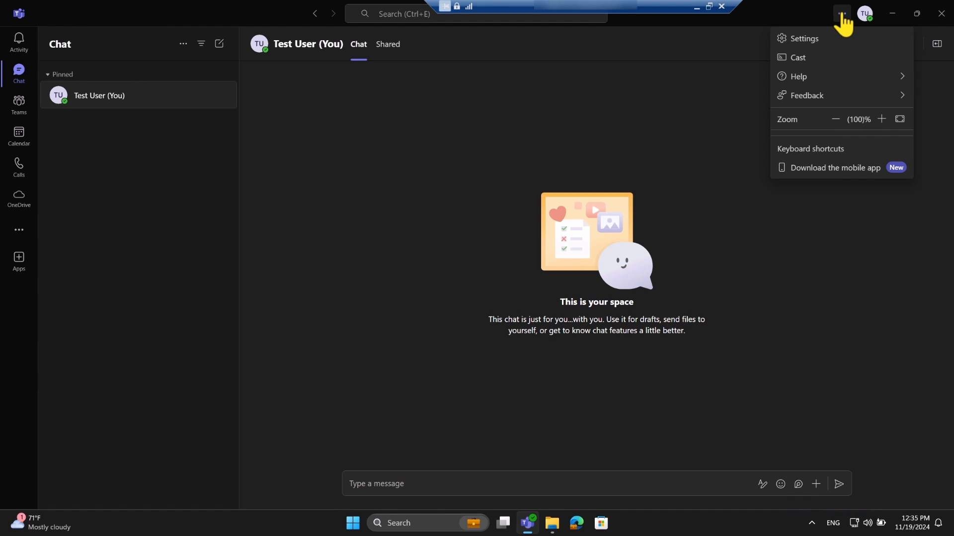
pyautogui.click(808, 39)
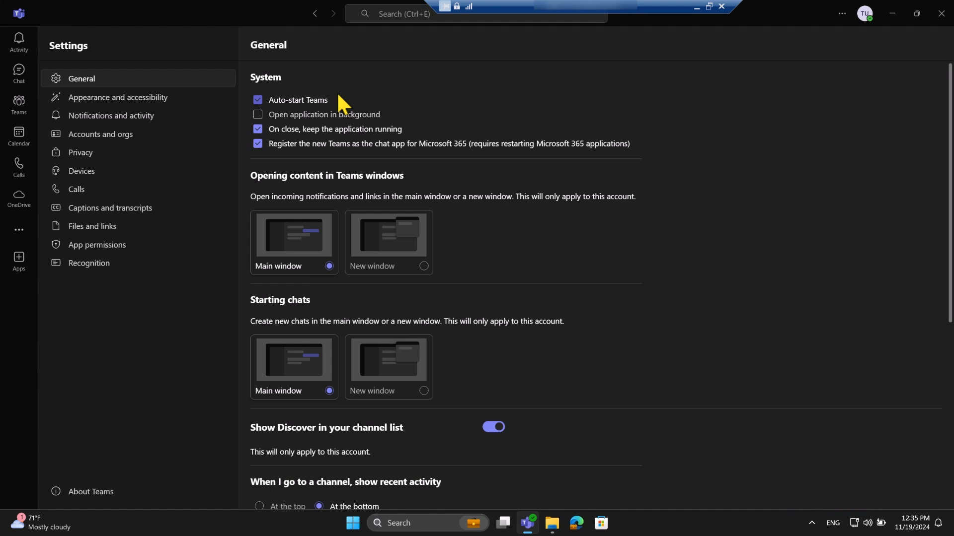
pyautogui.click(263, 101)
pyautogui.scroll(-2, 497, 169)
pyautogui.scroll(-4, 494, 162)
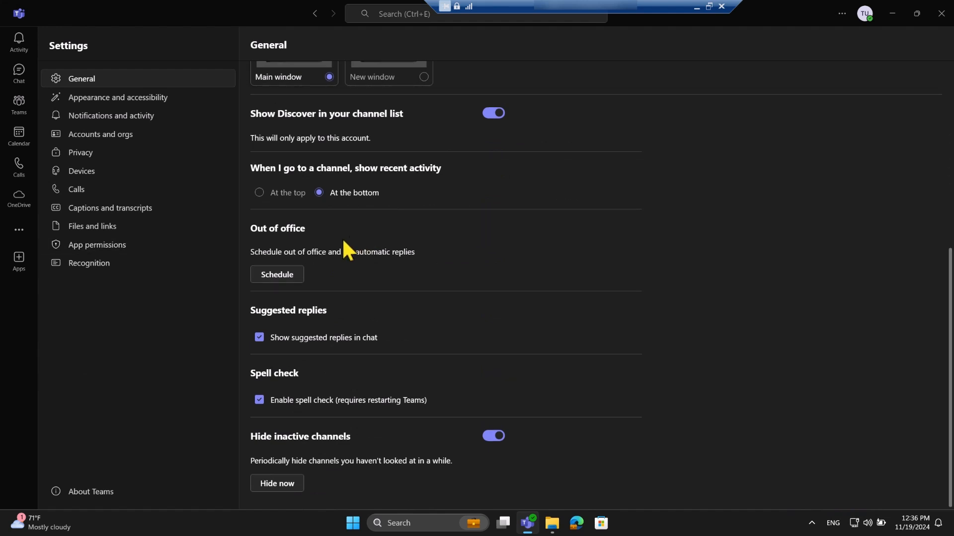
pyautogui.click(278, 275)
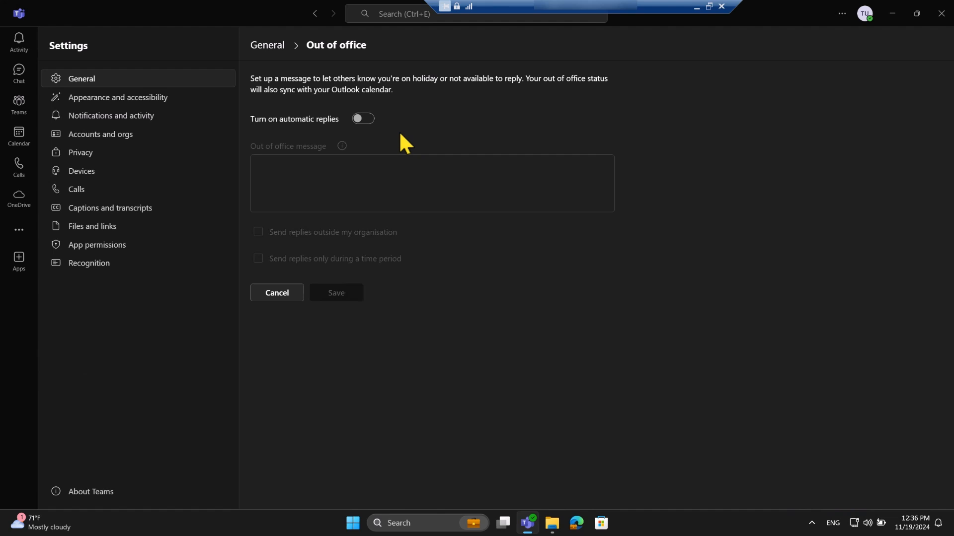
pyautogui.click(269, 45)
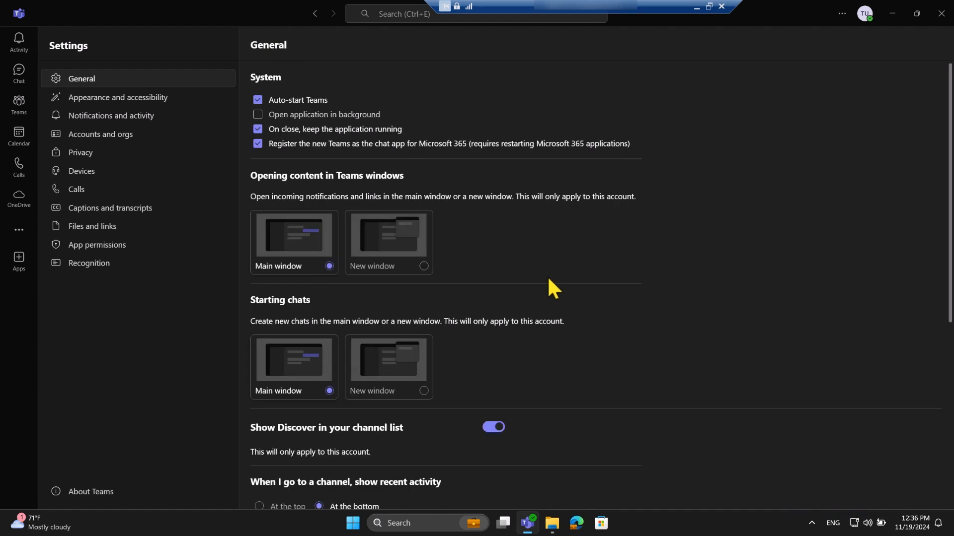
pyautogui.scroll(-6, 547, 276)
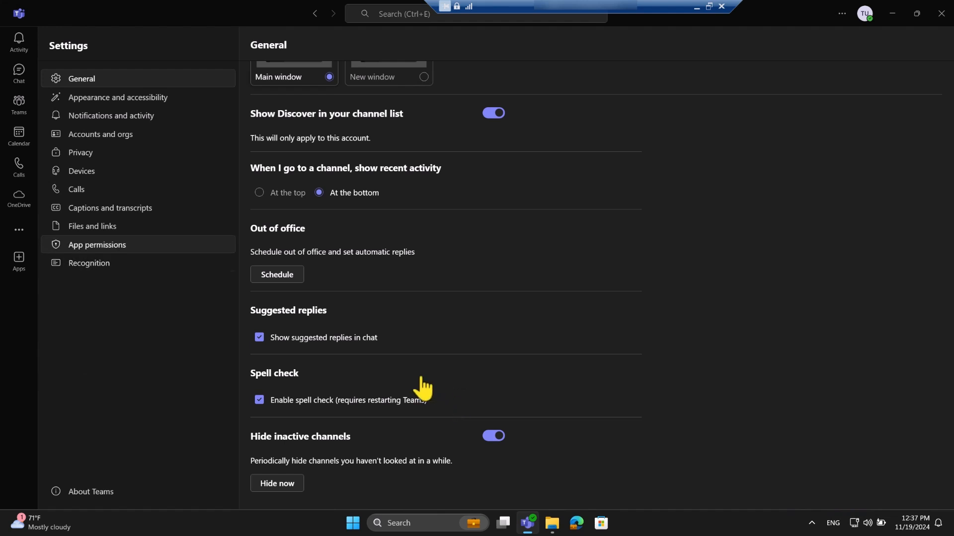
# - Examine the Devices settings for the speaker, microphone, test call, noise suppression, secondary ringer and camera
pyautogui.click(86, 174)
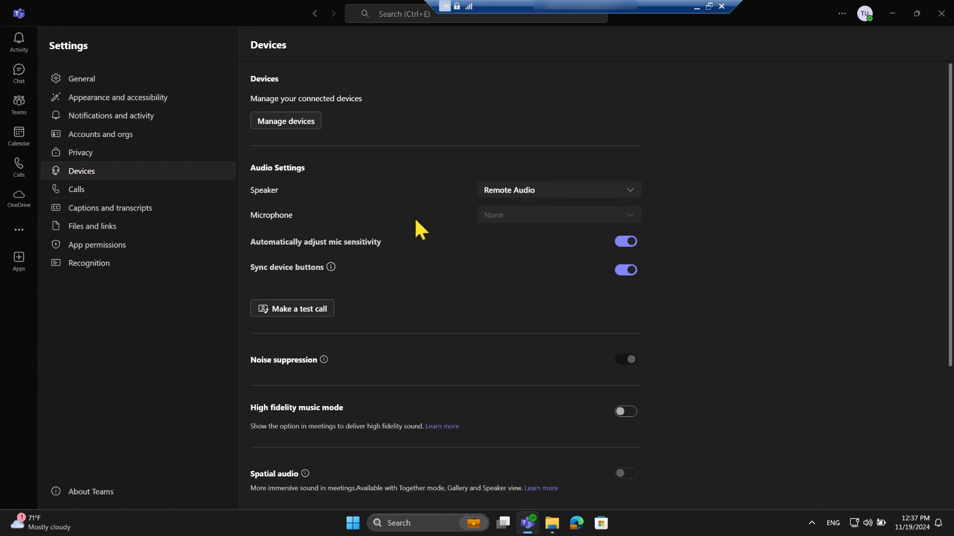
pyautogui.click(547, 198)
pyautogui.click(547, 199)
pyautogui.click(534, 214)
pyautogui.scroll(-2, 560, 216)
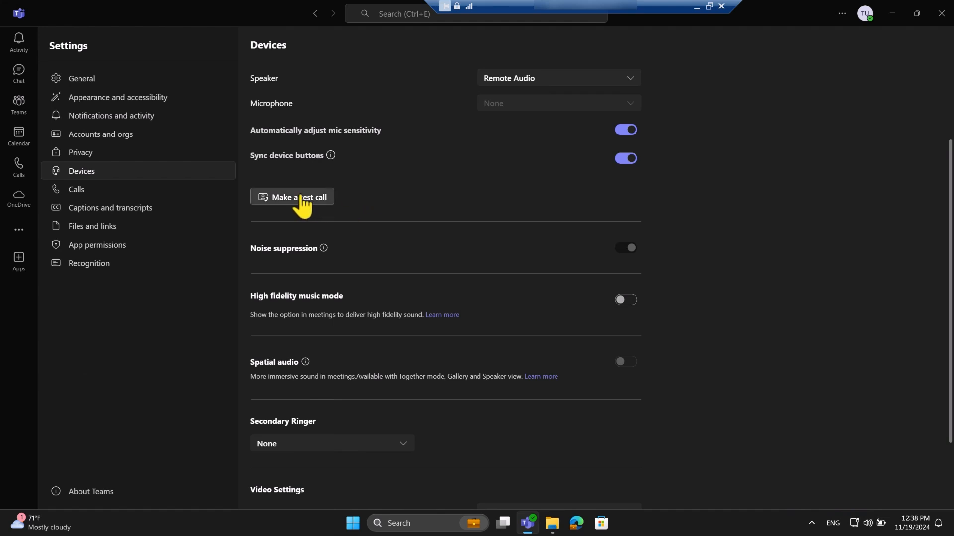
pyautogui.scroll(-2, 446, 250)
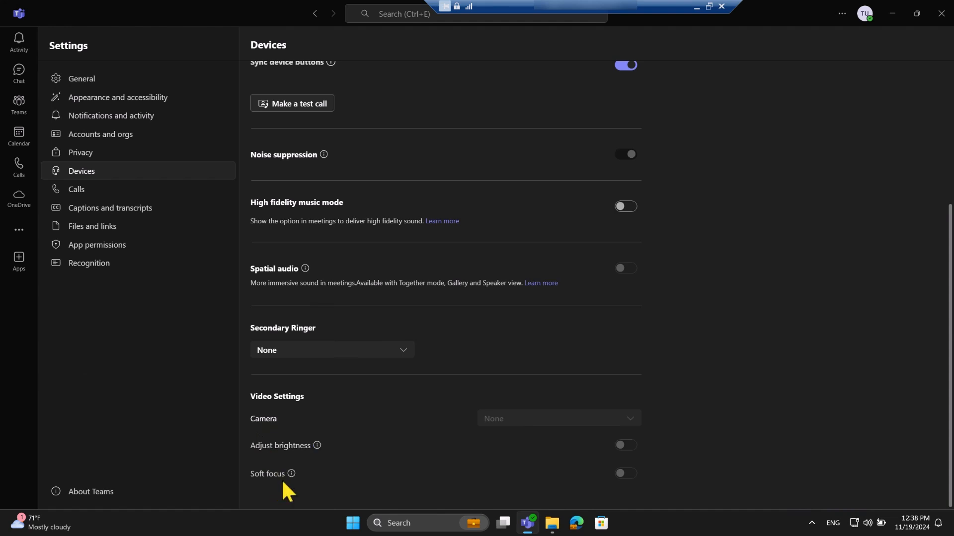
# - Examine the Calls settings for call forwarding, ringtone and voicemail greetings
pyautogui.click(90, 190)
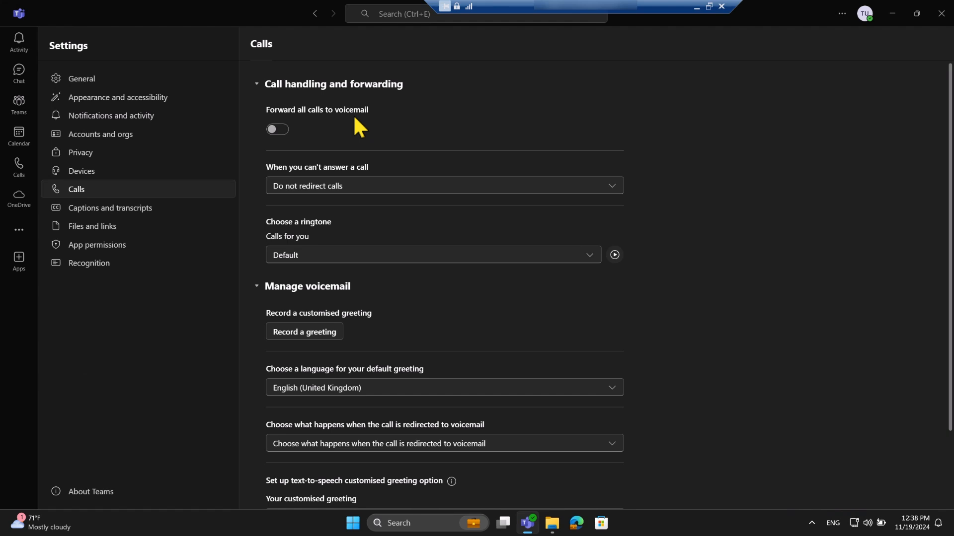
pyautogui.scroll(-1, 355, 122)
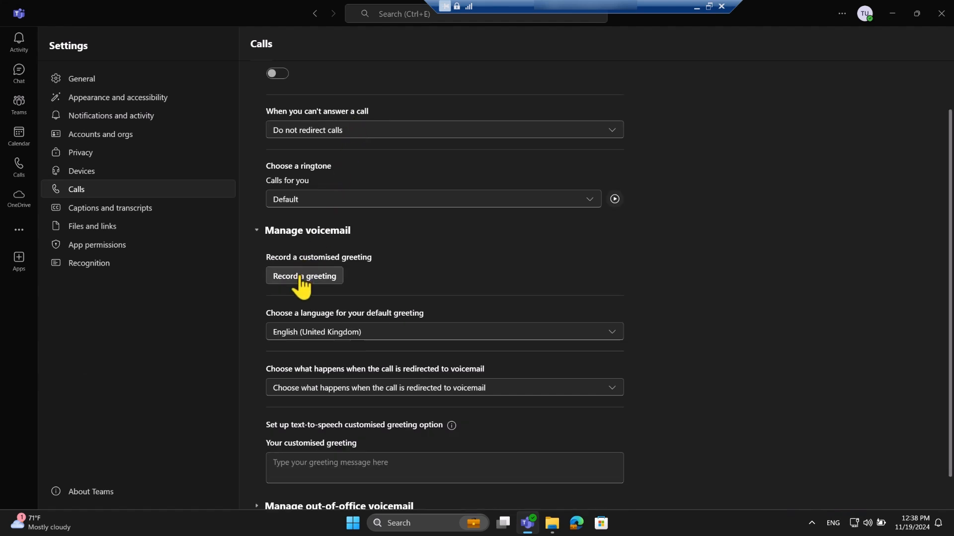
pyautogui.scroll(-1, 301, 282)
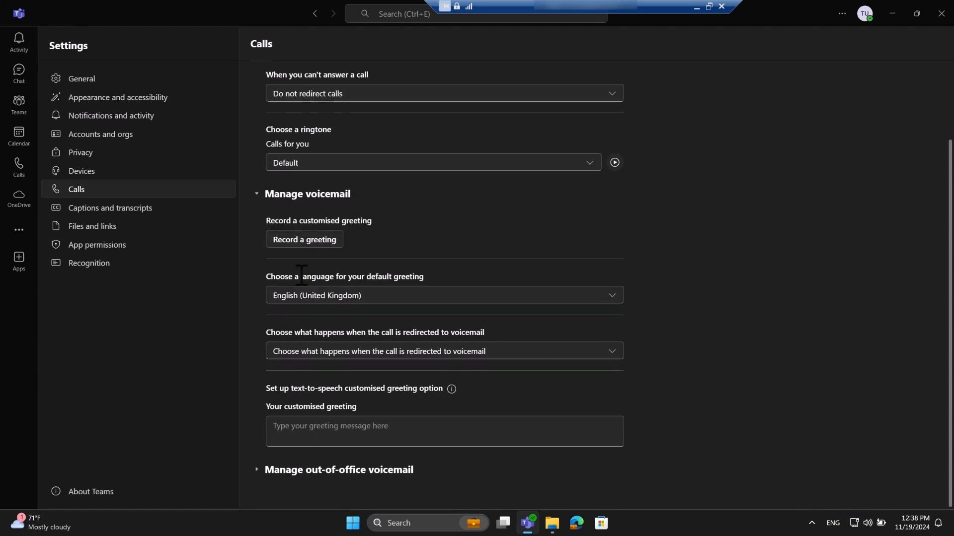
pyautogui.scroll(2, 301, 277)
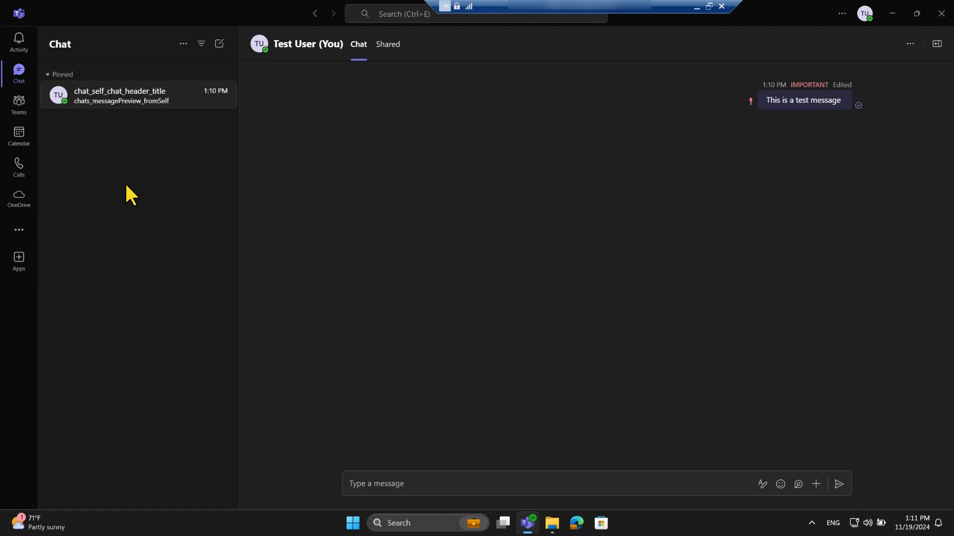
# - Send the message "test message" in the personal chat with yourself
pyautogui.click(16, 71)
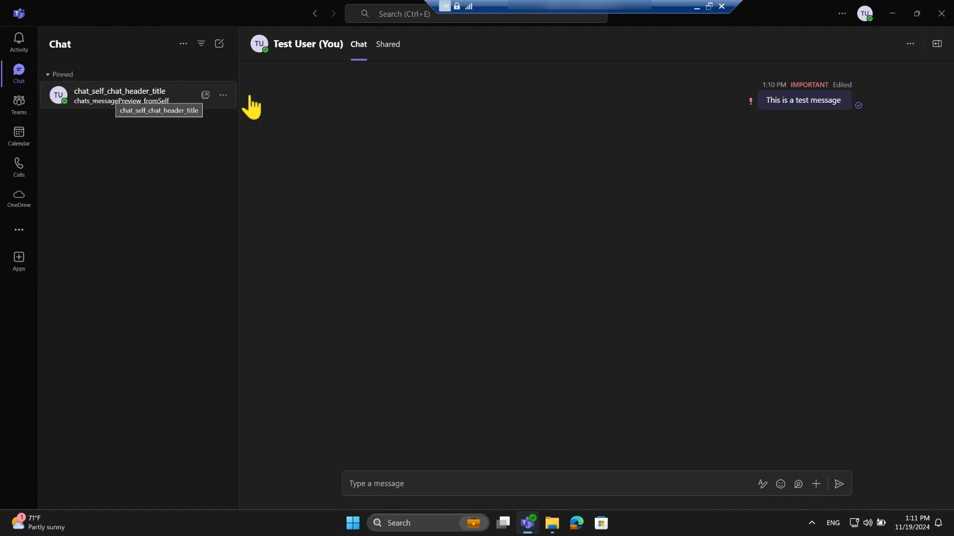
pyautogui.click(409, 477)
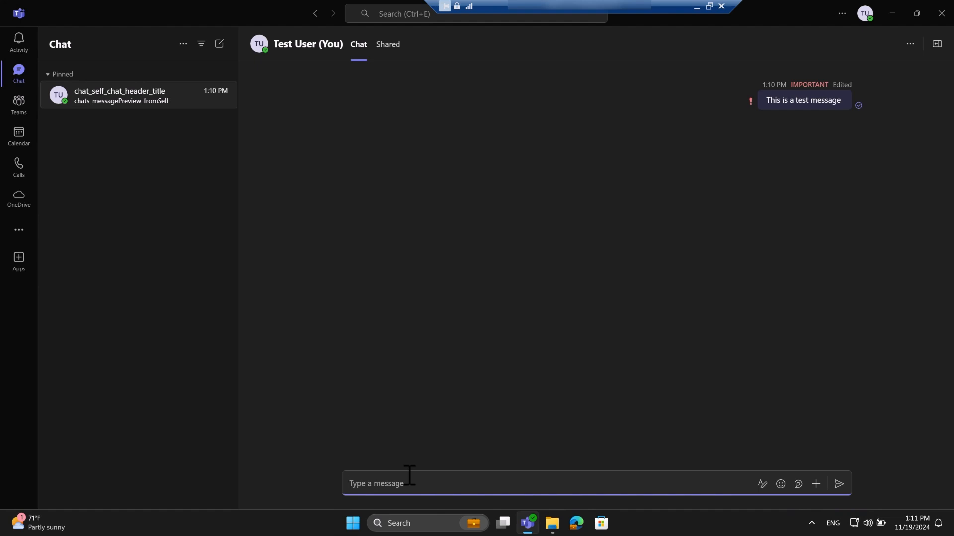
pyautogui.write('t message')
pyautogui.press('Return')
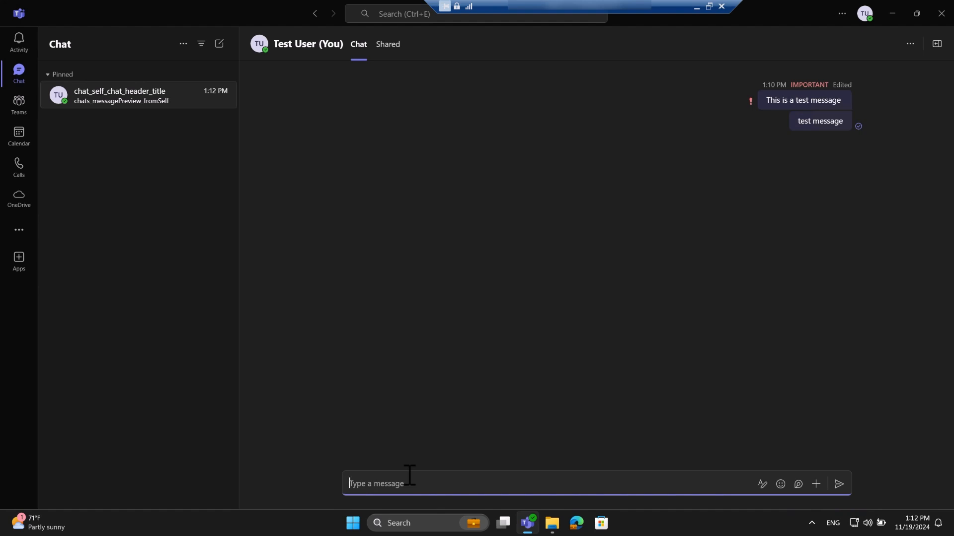
# - Send the message "test message" in the personal chat with its delivery option set to Important
pyautogui.write('test message')
pyautogui.click(816, 485)
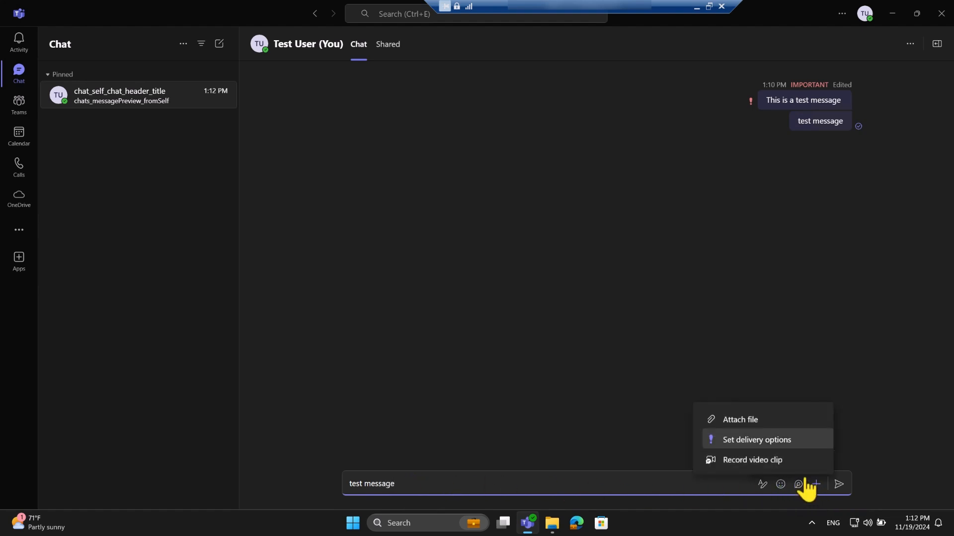
pyautogui.click(757, 441)
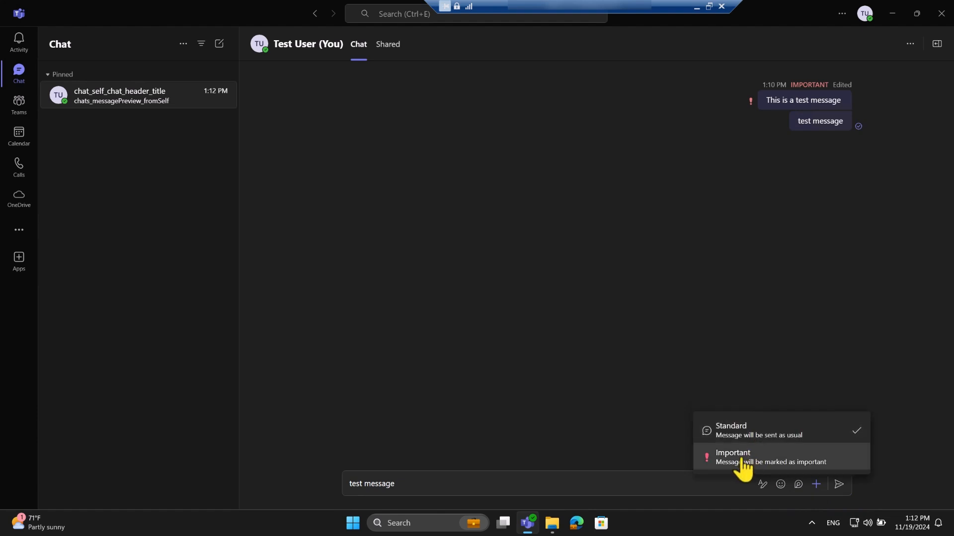
pyautogui.click(740, 465)
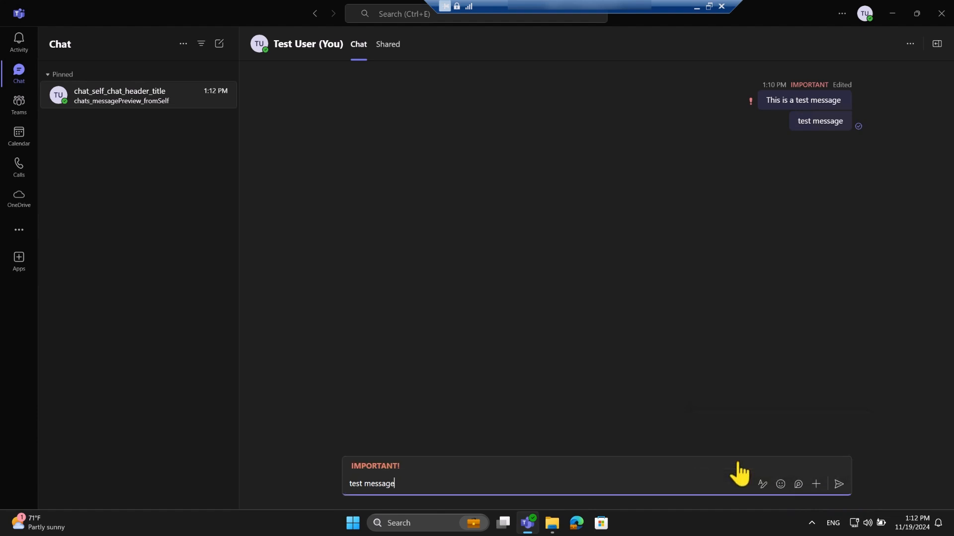
pyautogui.press('Return')
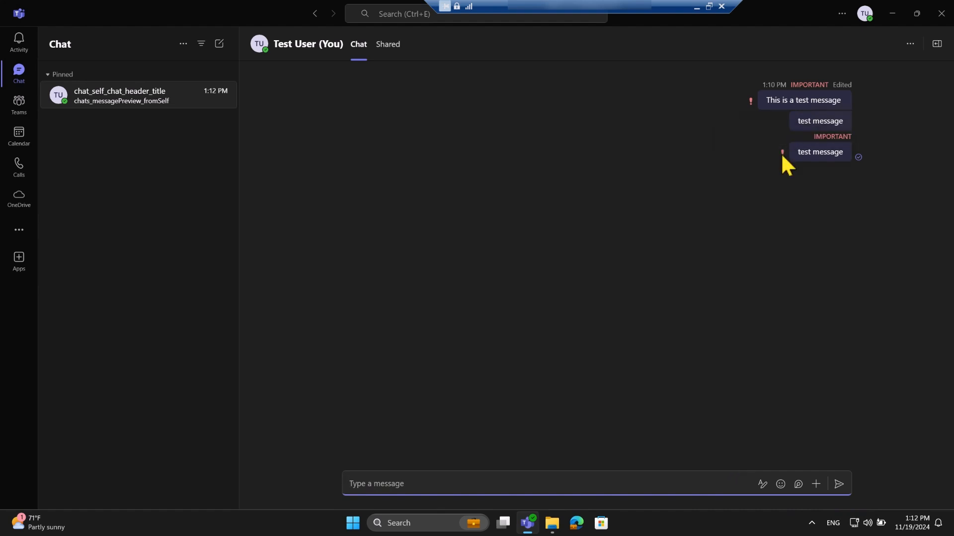
# - Start a new chat and view the suggested recipients
pyautogui.click(565, 324)
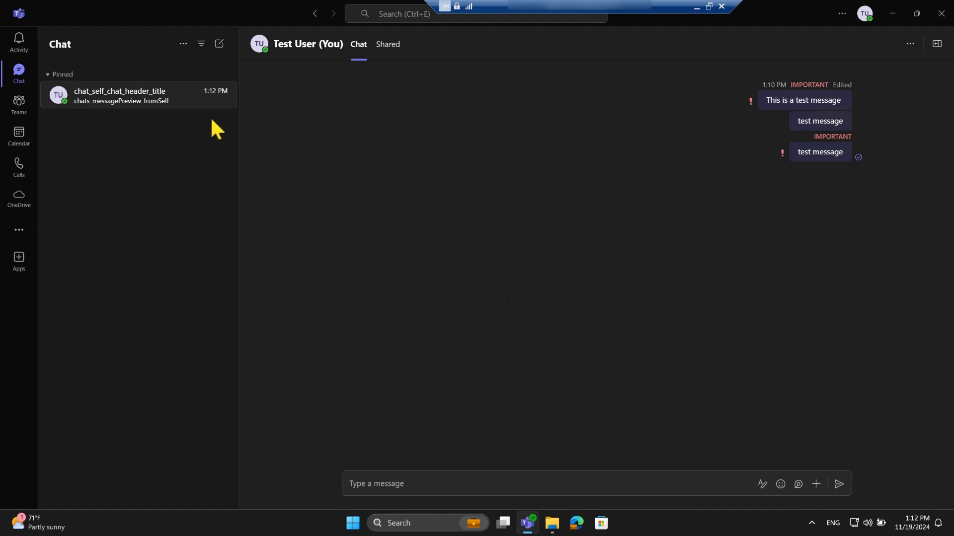
pyautogui.click(219, 45)
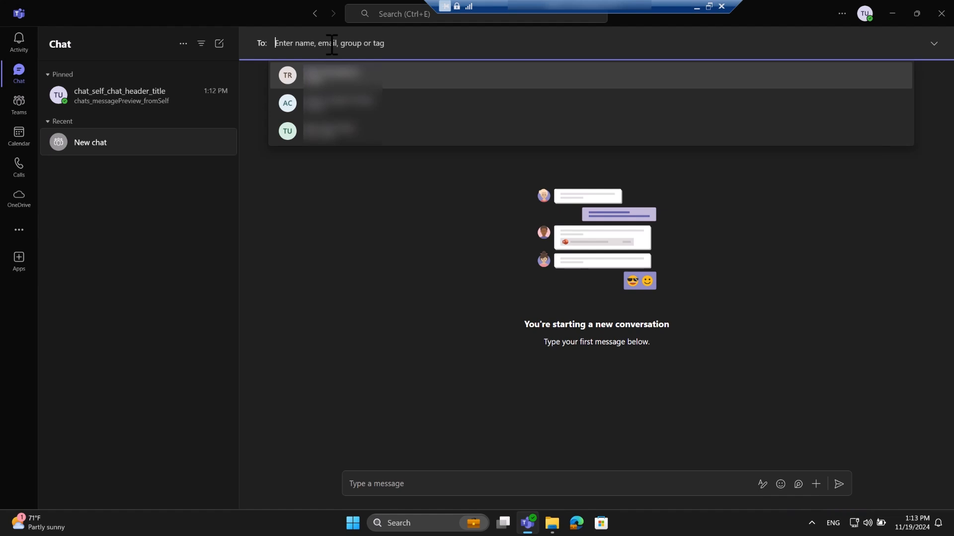
# - Start creating a new team named "test team" with the team type Private and no description
pyautogui.click(19, 104)
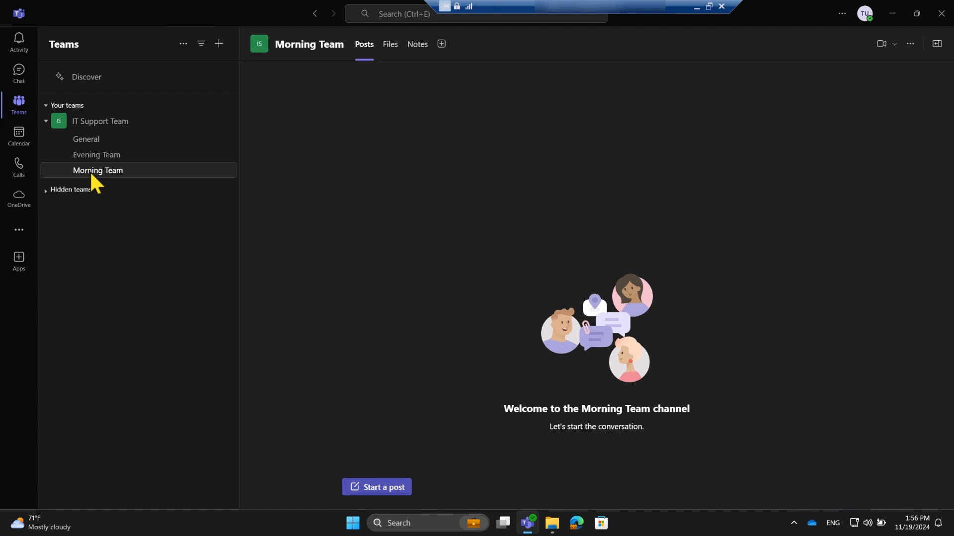
pyautogui.click(218, 44)
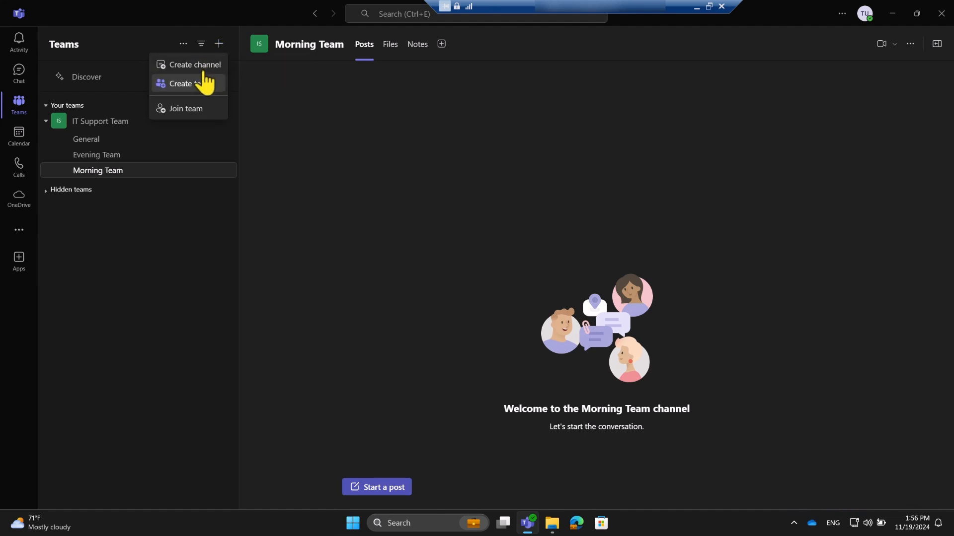
pyautogui.click(185, 84)
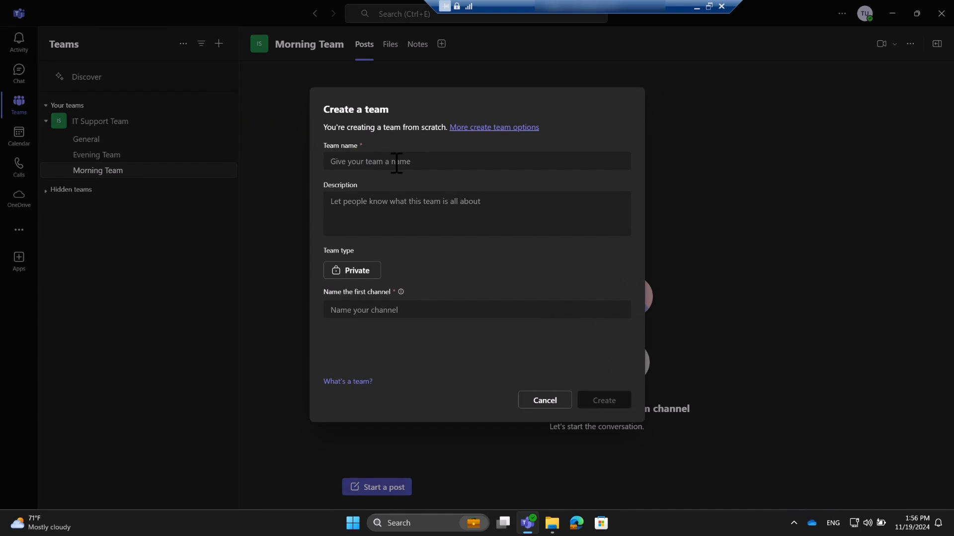
pyautogui.write('test team')
pyautogui.click(371, 205)
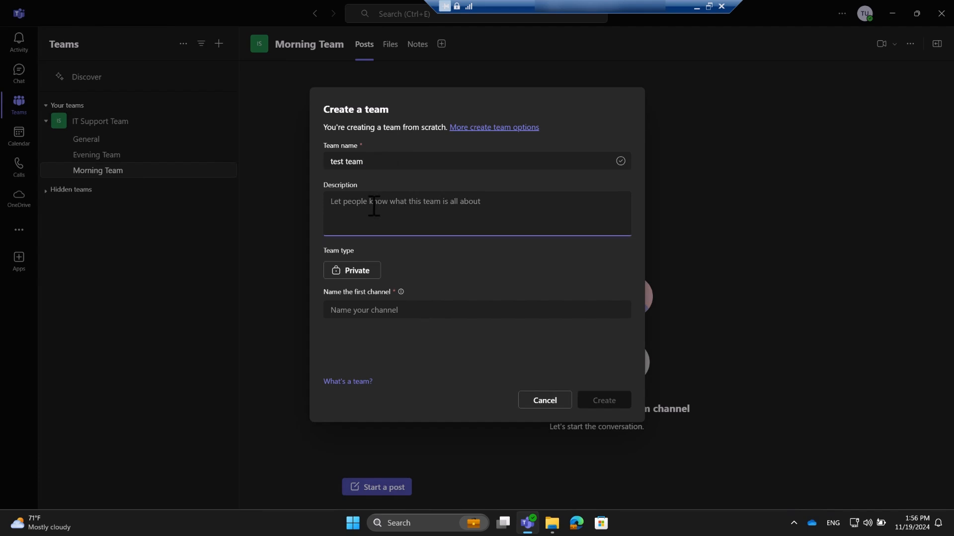
pyautogui.click(420, 260)
pyautogui.click(360, 271)
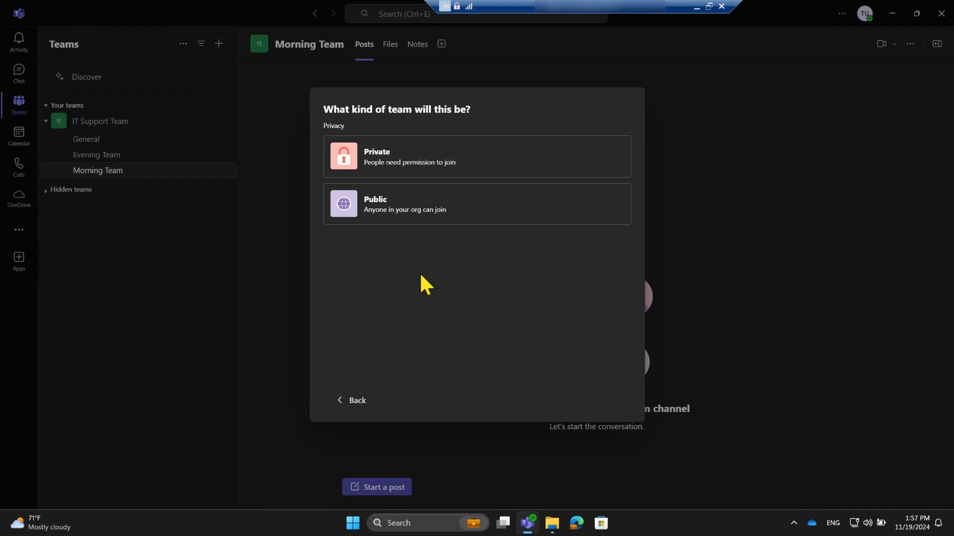
pyautogui.click(395, 163)
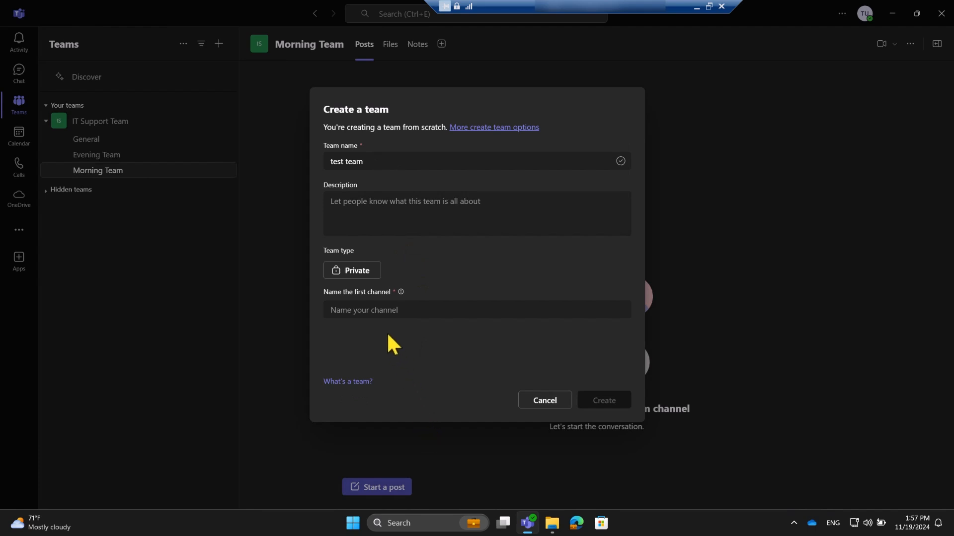
# - Name the first channel "test channel", create the team, and go to the entry field for adding members
pyautogui.click(379, 311)
pyautogui.write('test ch')
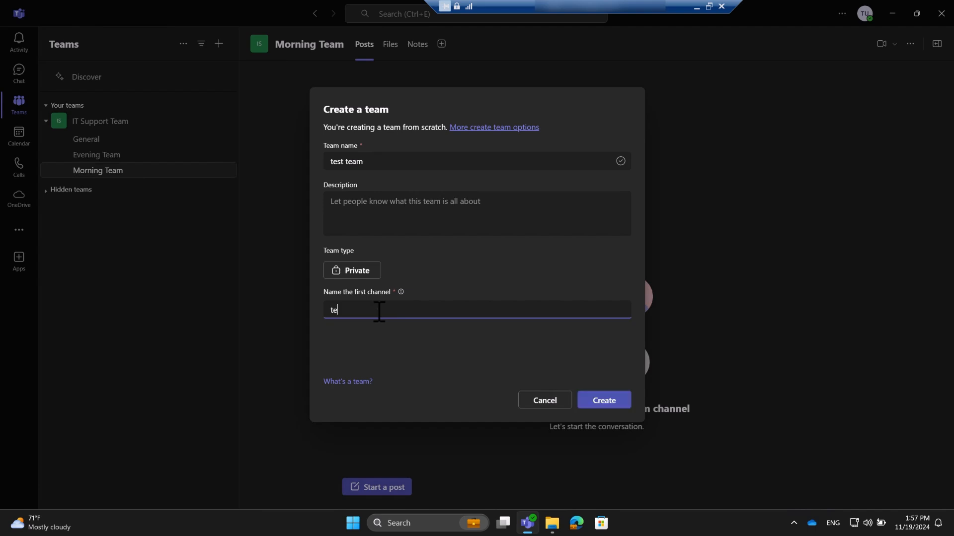
pyautogui.write('annel')
pyautogui.click(602, 403)
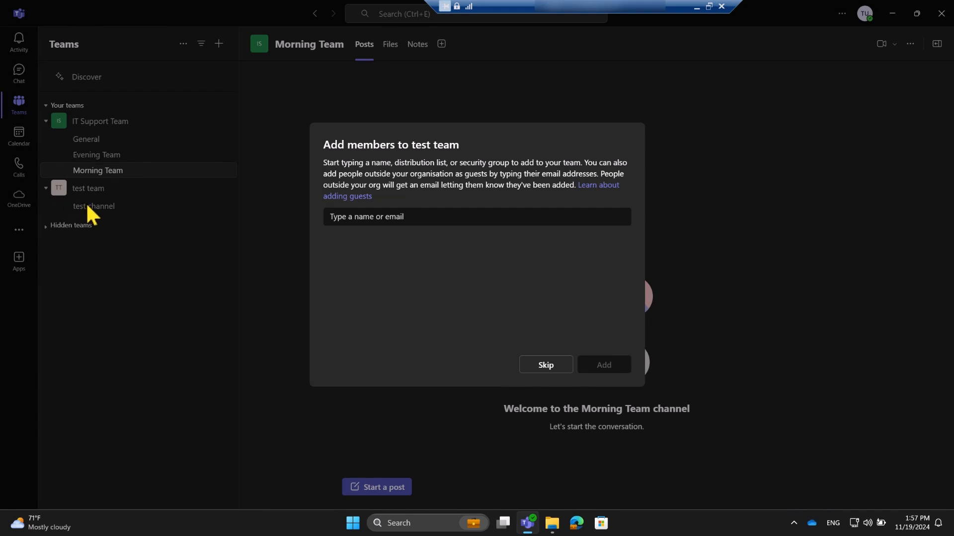
pyautogui.click(359, 217)
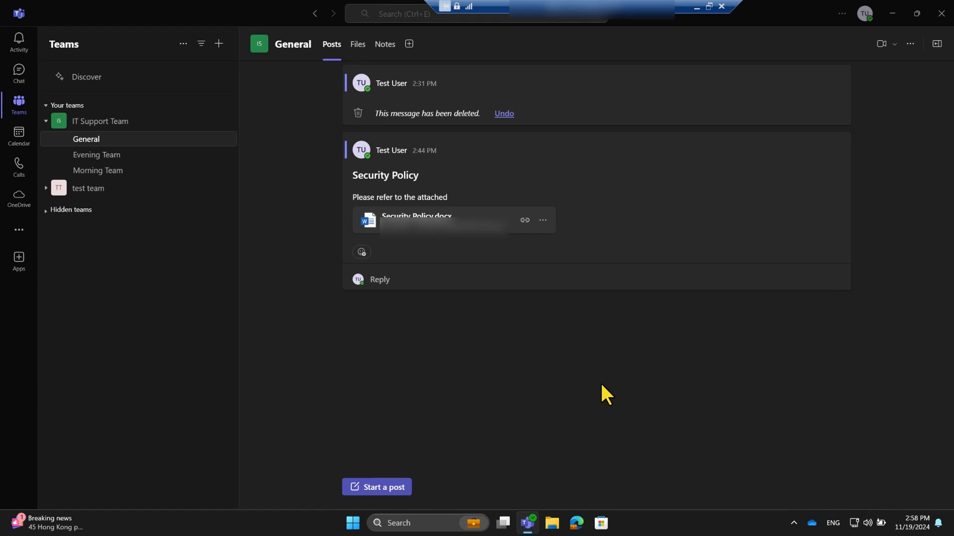
pyautogui.click(395, 488)
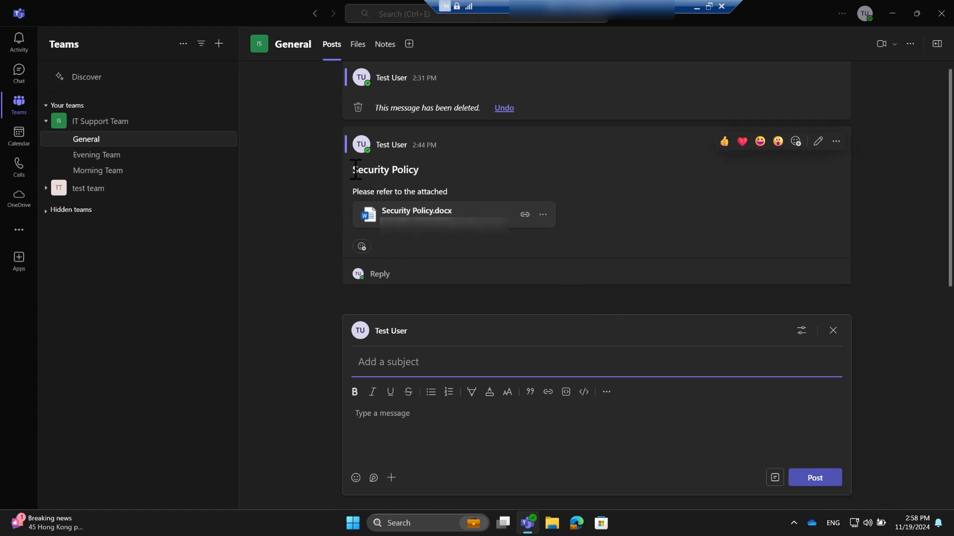
pyautogui.moveTo(356, 169); pyautogui.dragTo(432, 172)
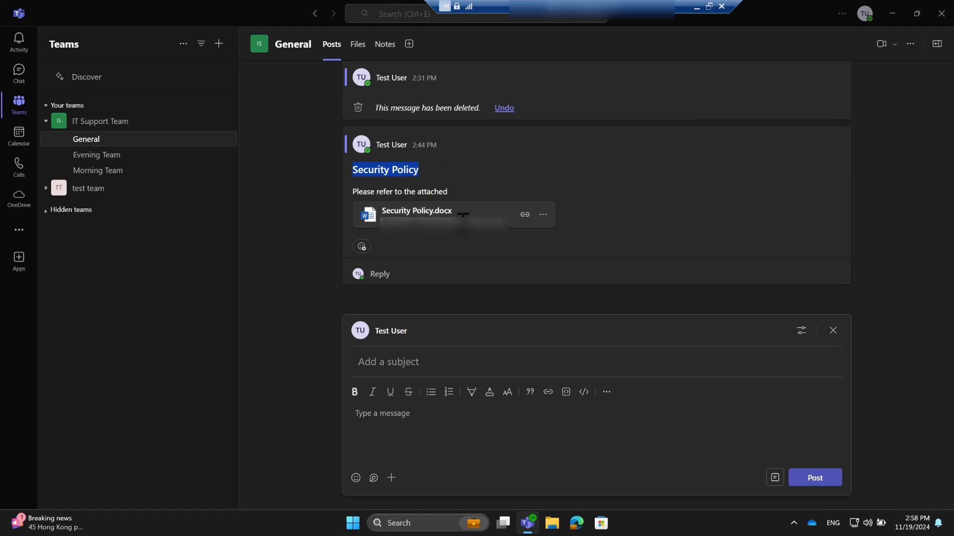
pyautogui.click(833, 331)
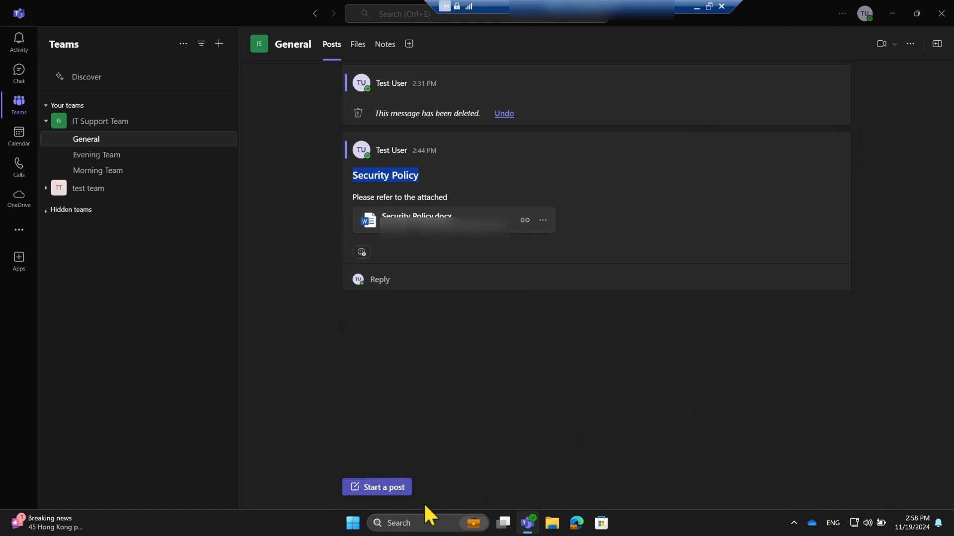
# - Start a post in the IT Support Team's General channel and view the available sources for attaching a file
pyautogui.click(383, 487)
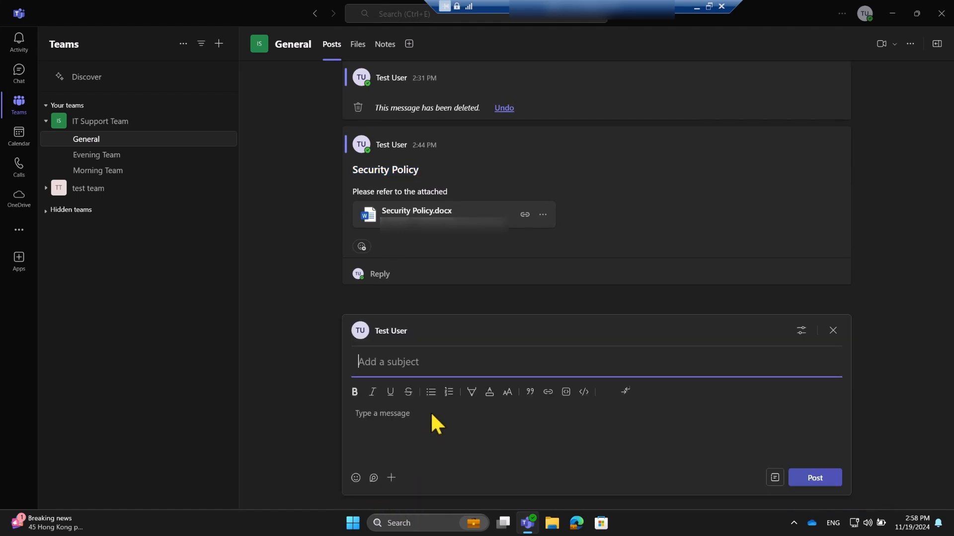
pyautogui.click(406, 411)
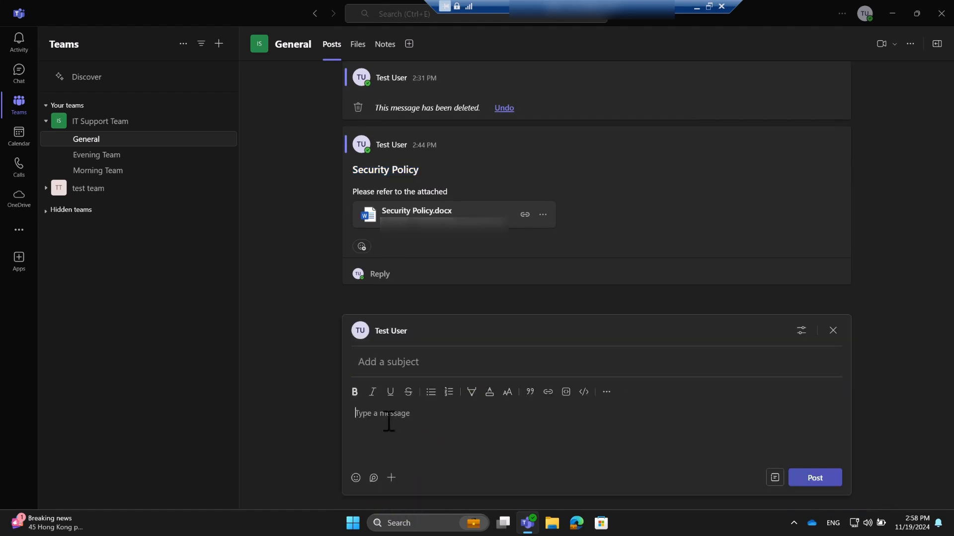
pyautogui.click(391, 477)
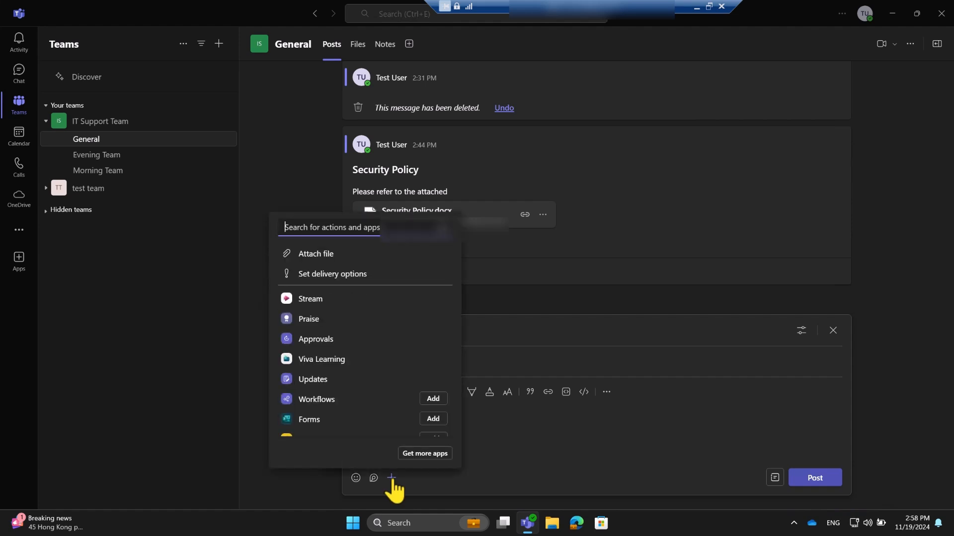
pyautogui.click(322, 255)
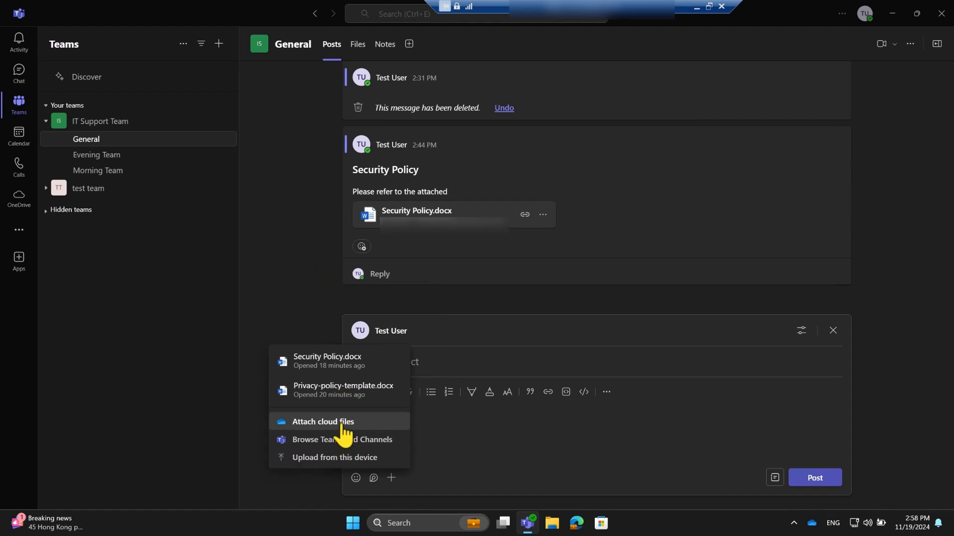
pyautogui.click(476, 300)
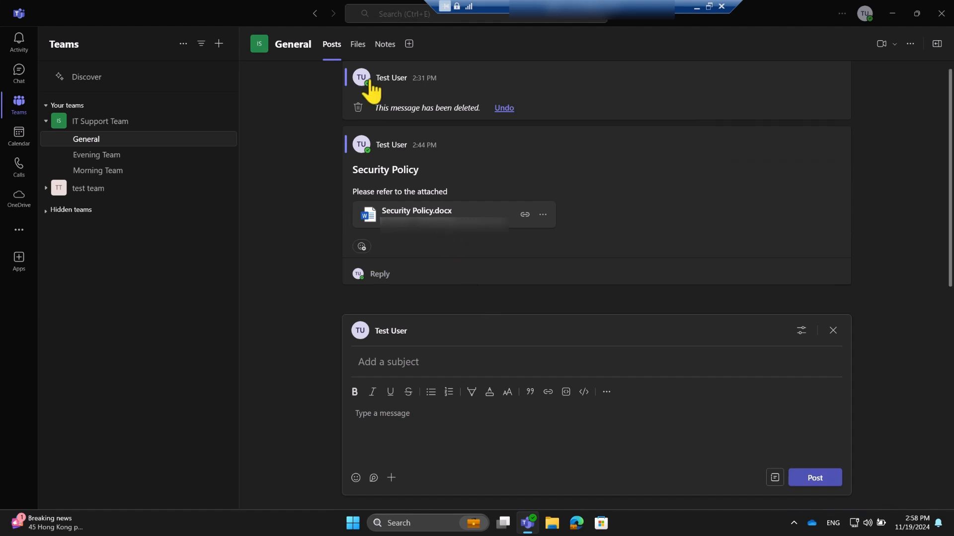
# - Open Privacy-policy-template.docx from the General channel's files for editing in Teams, view it, and close it
pyautogui.click(356, 50)
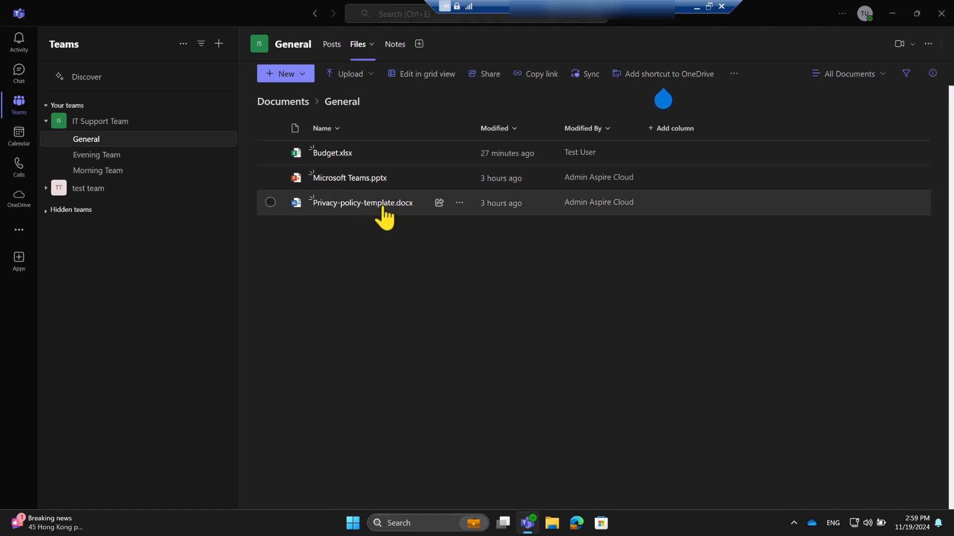
pyautogui.click(459, 204)
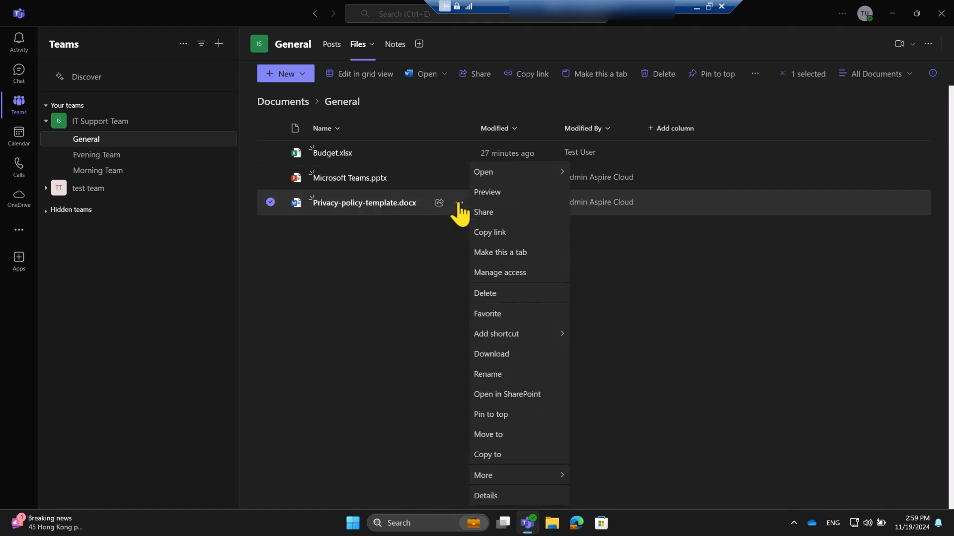
pyautogui.moveTo(496, 179)
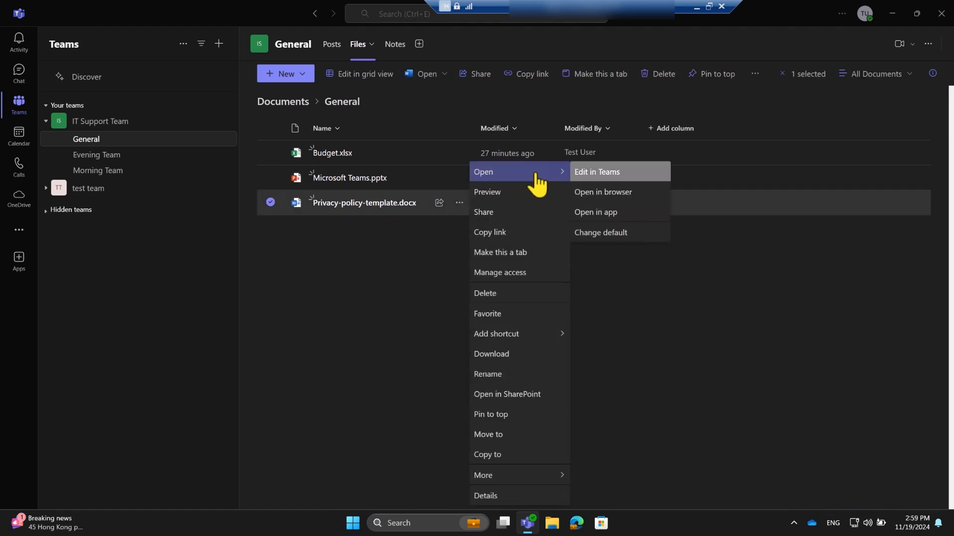
pyautogui.click(621, 180)
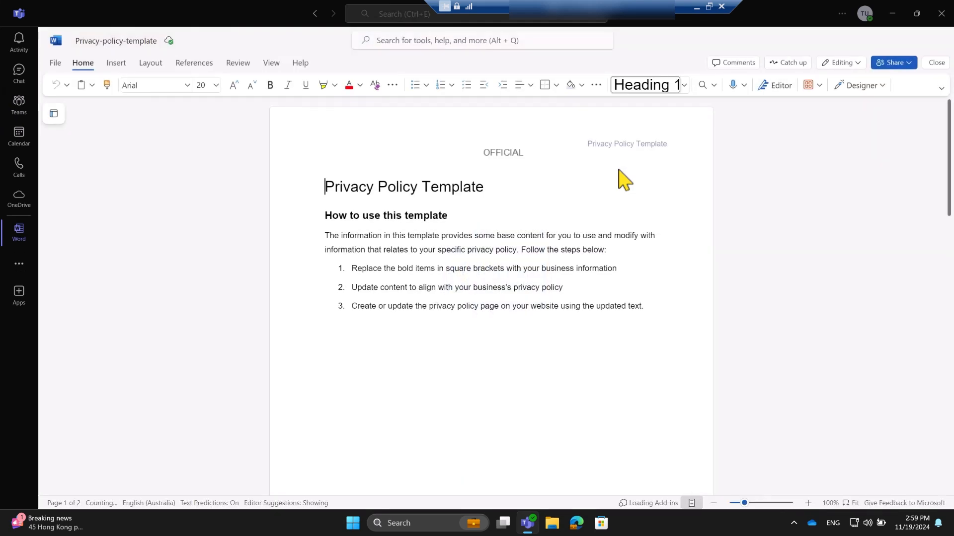
pyautogui.click(937, 63)
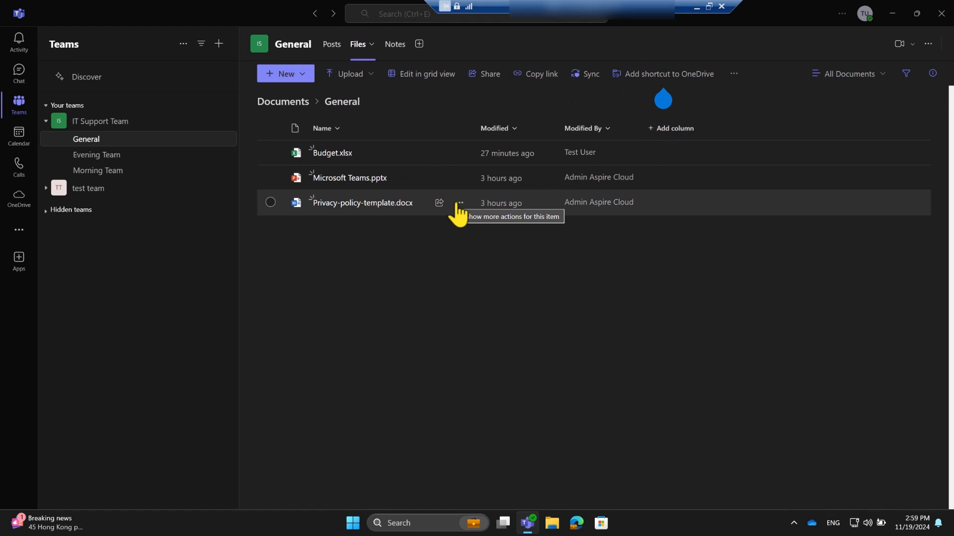
# - Open Privacy-policy-template.docx in the Word desktop app, and minimize Word to return to the channel's files
pyautogui.click(458, 204)
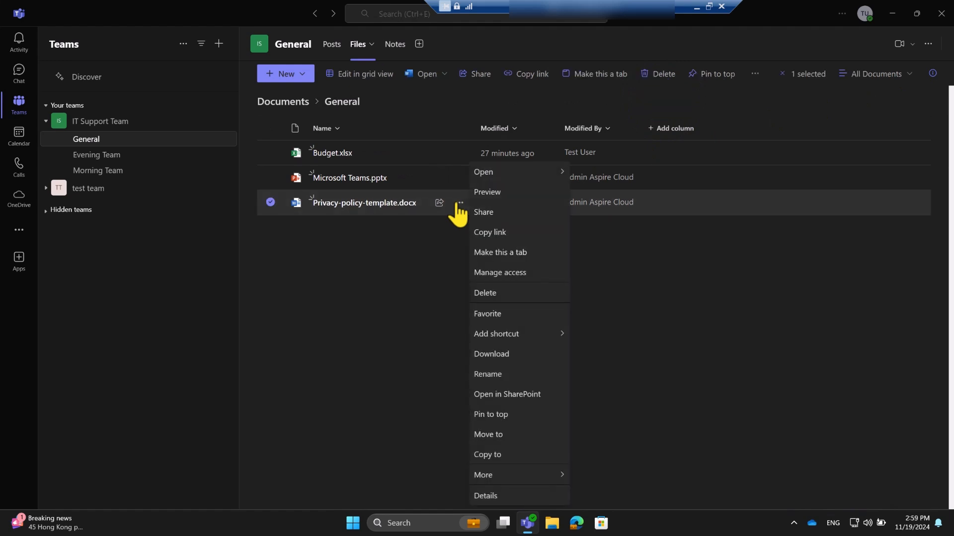
pyautogui.moveTo(491, 181)
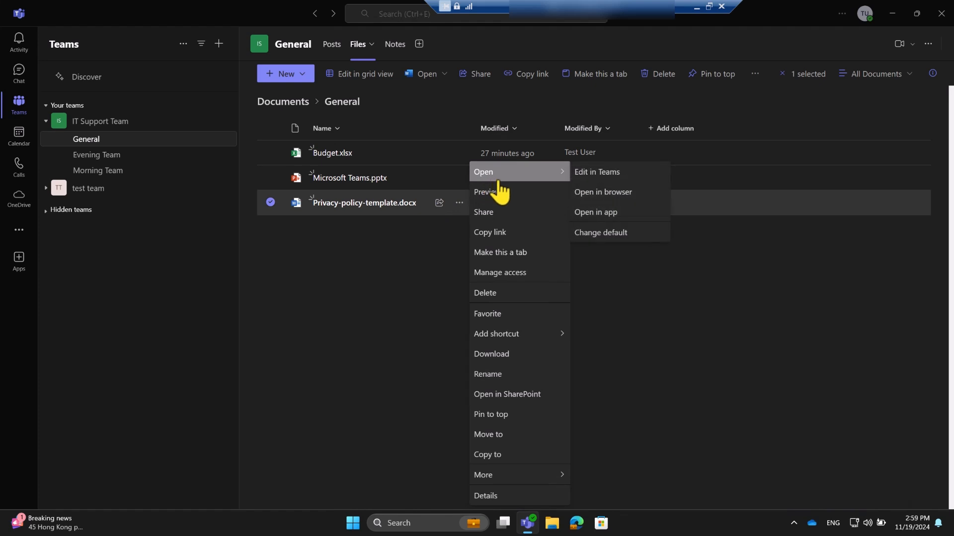
pyautogui.click(596, 214)
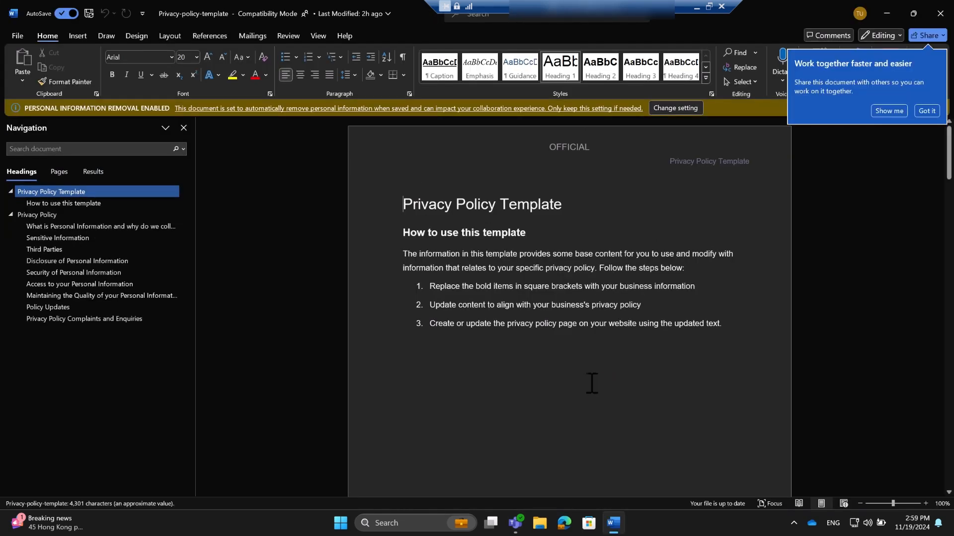
pyautogui.click(886, 14)
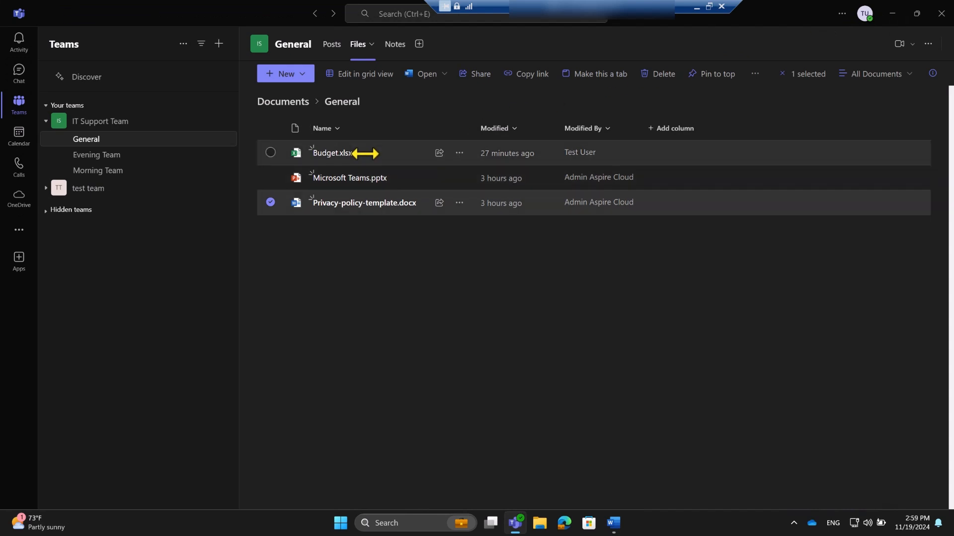
# - Check the OneDrive sync status and dismiss its pop-up
pyautogui.click(812, 523)
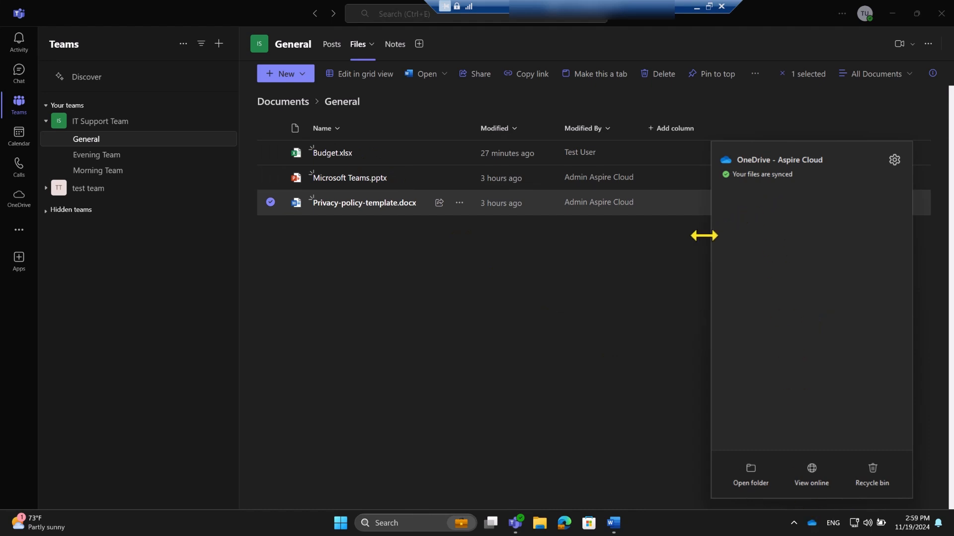
pyautogui.click(565, 303)
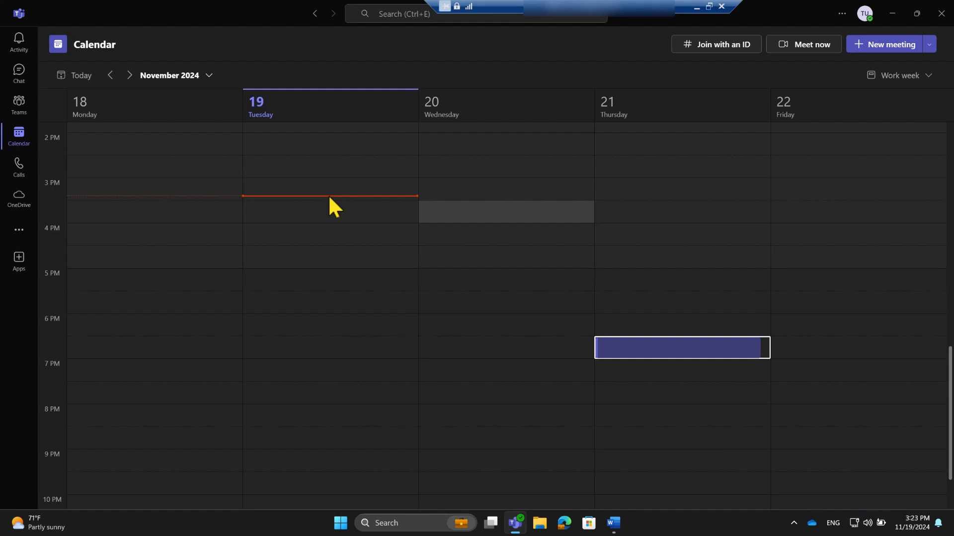
# - View the meeting ID and passcode fields for joining a meeting with an ID, and dismiss the form
pyautogui.click(711, 45)
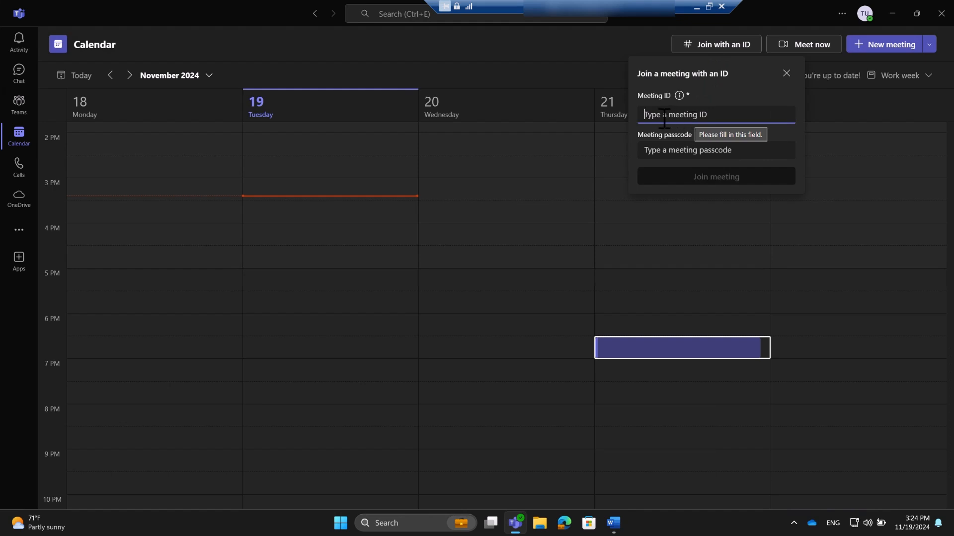
pyautogui.click(671, 149)
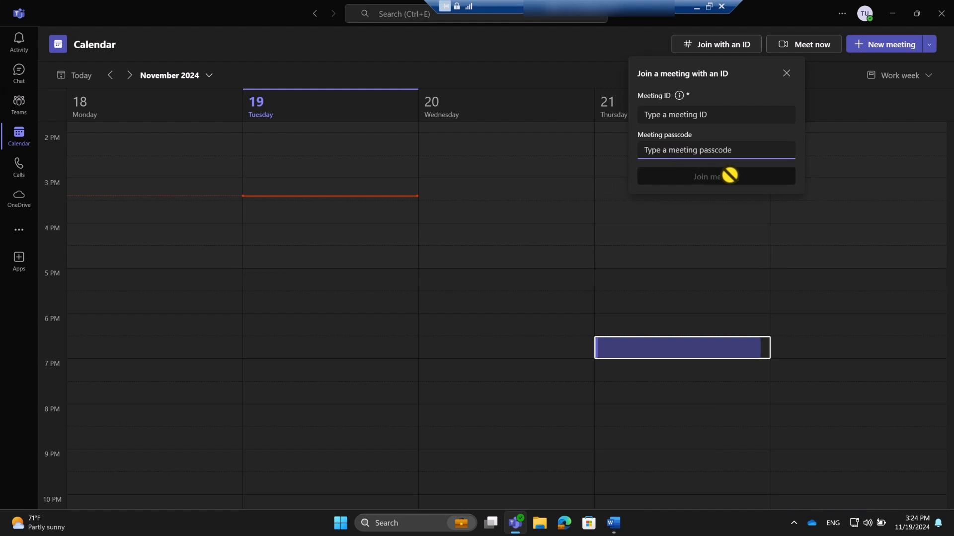
pyautogui.click(880, 48)
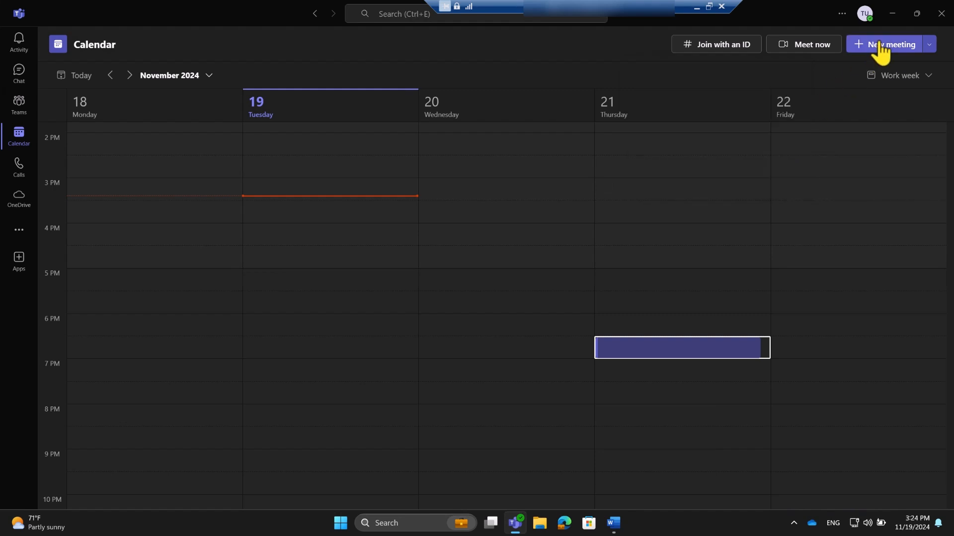
# - Open a new meeting form from the calendar, view its time zone choices and details, and close it without saving
pyautogui.click(882, 47)
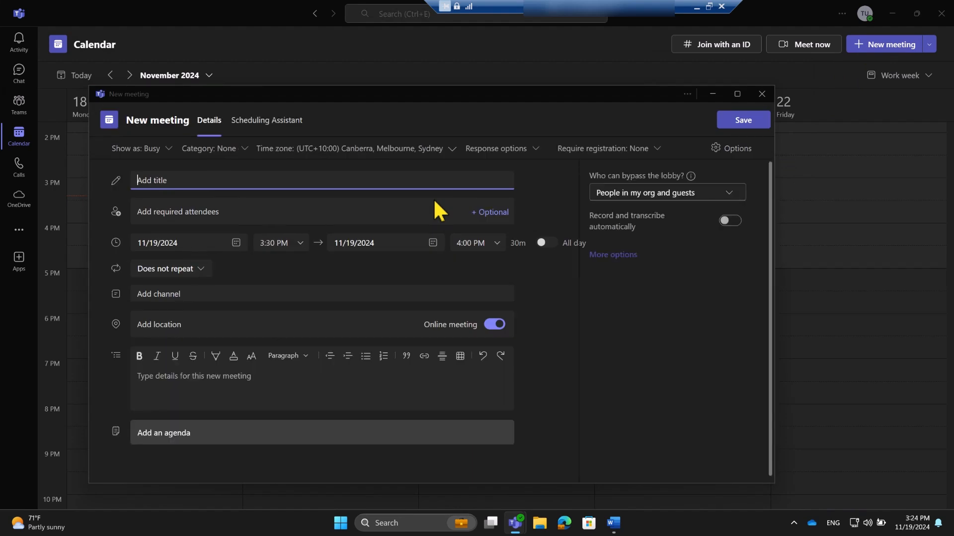
pyautogui.click(452, 158)
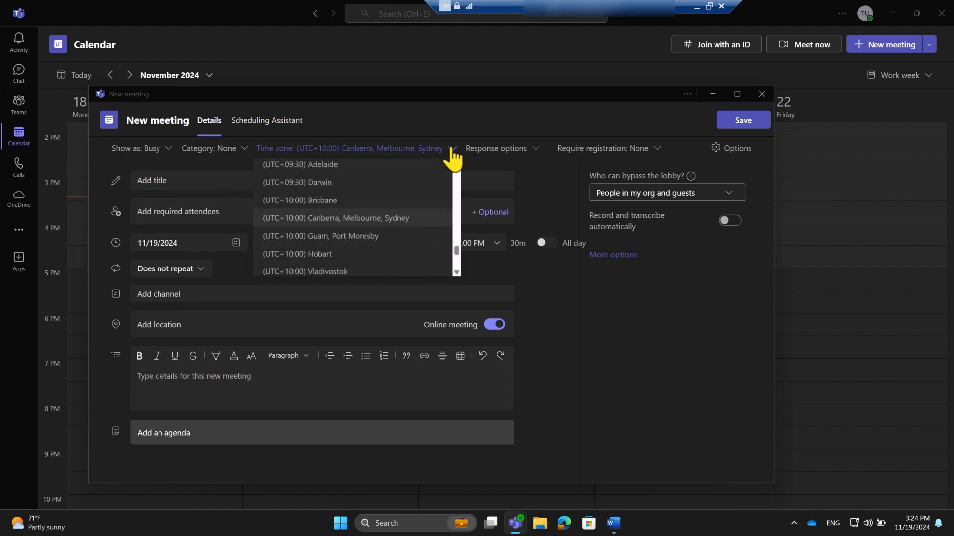
pyautogui.click(180, 183)
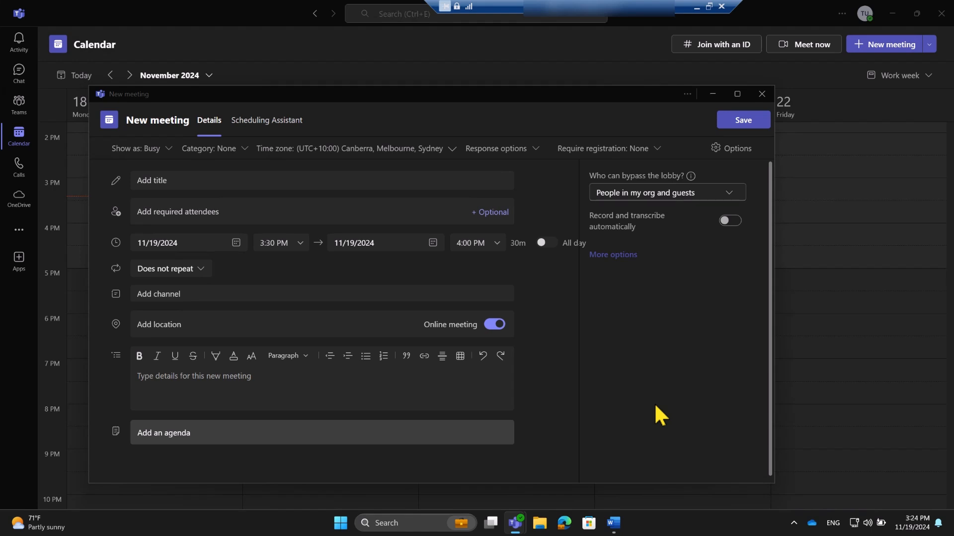
pyautogui.click(763, 95)
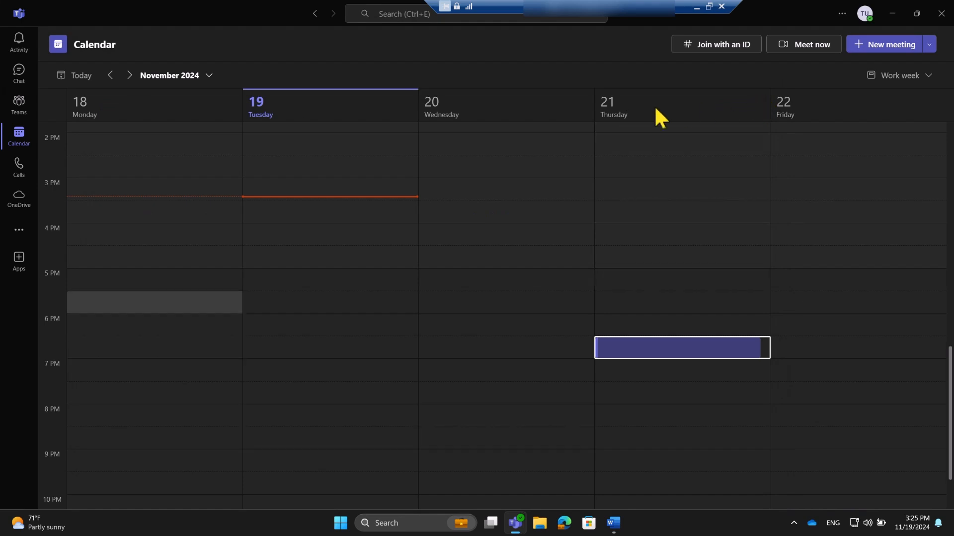
# - View the Calls page with its history and speed dial, and open the OneDrive page to see recent files
pyautogui.click(20, 171)
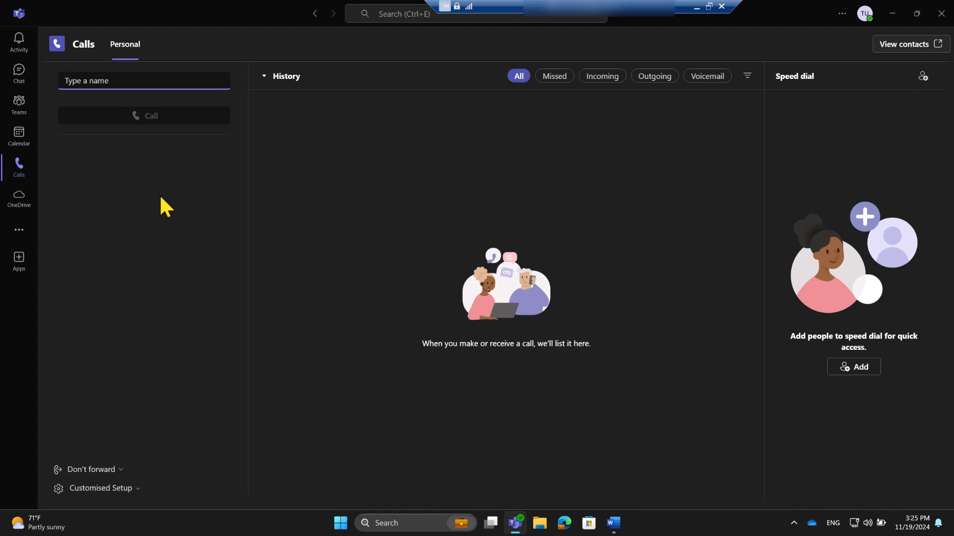
pyautogui.click(20, 205)
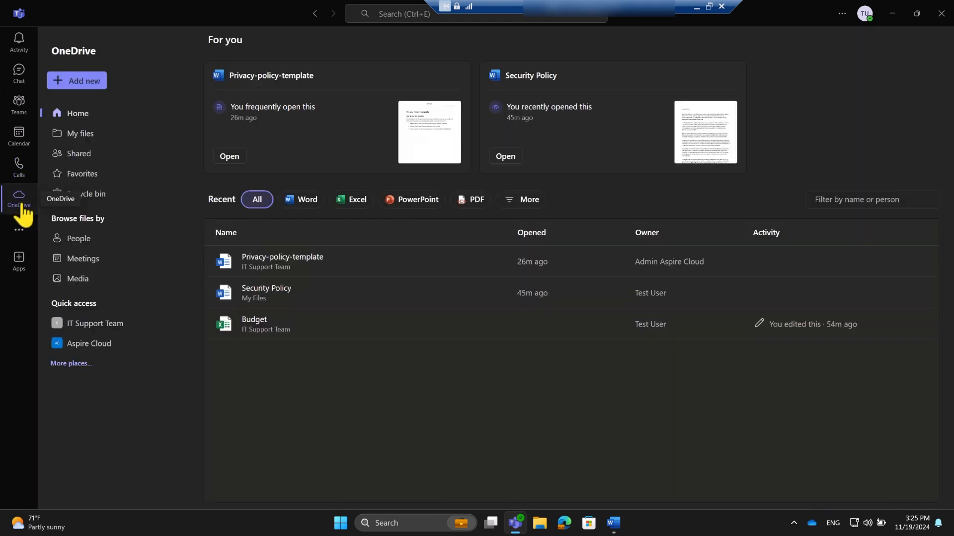